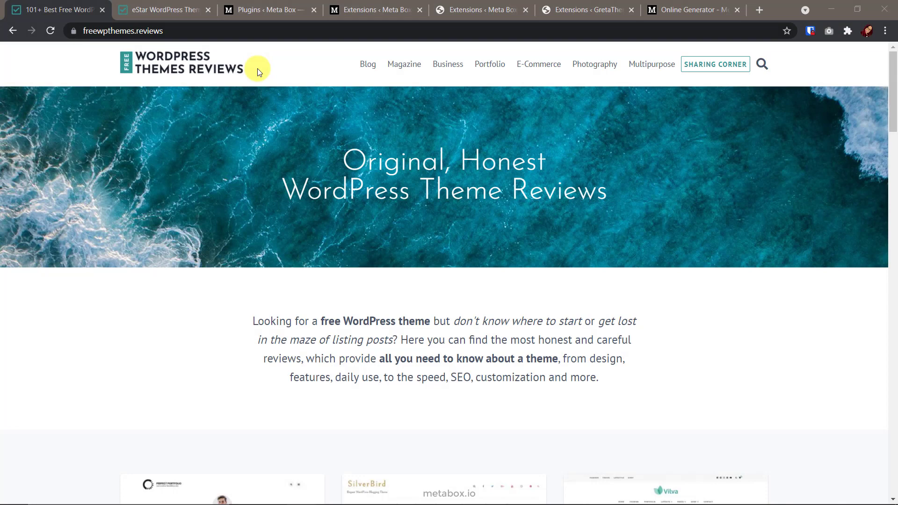
Browse the homepage theme cards, then bring up the eStar review's View Demo and Download buttons
scroll(273, 421, down, 9)
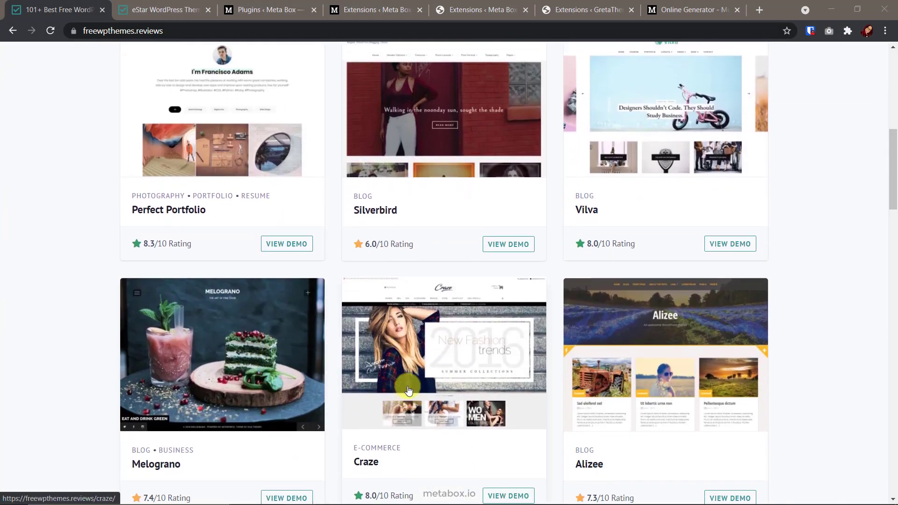
scroll(391, 367, up, 10)
key(ctrl+Tab)
scroll(352, 377, down, 8)
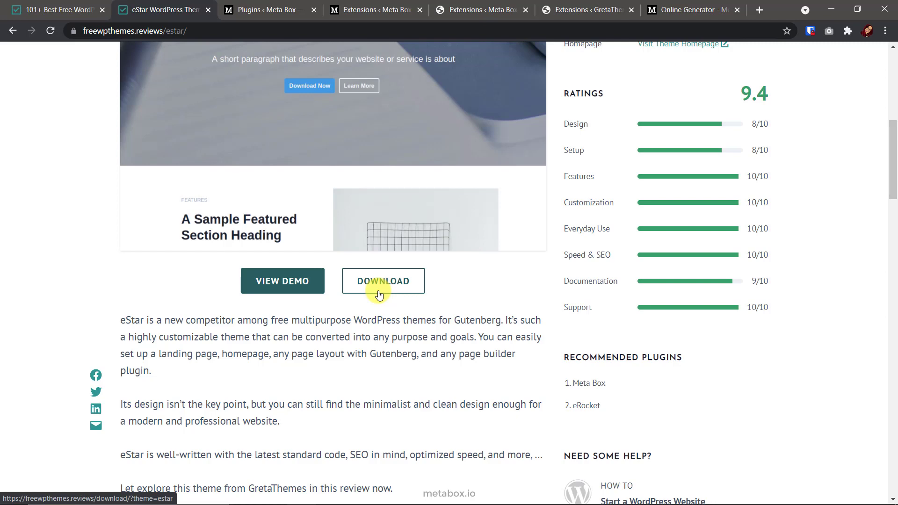
Show the Installed Plugins page listing Meta Box 5.4.6, Meta Box AIO 1.14.0 and Oxygen 3.8
click(267, 11)
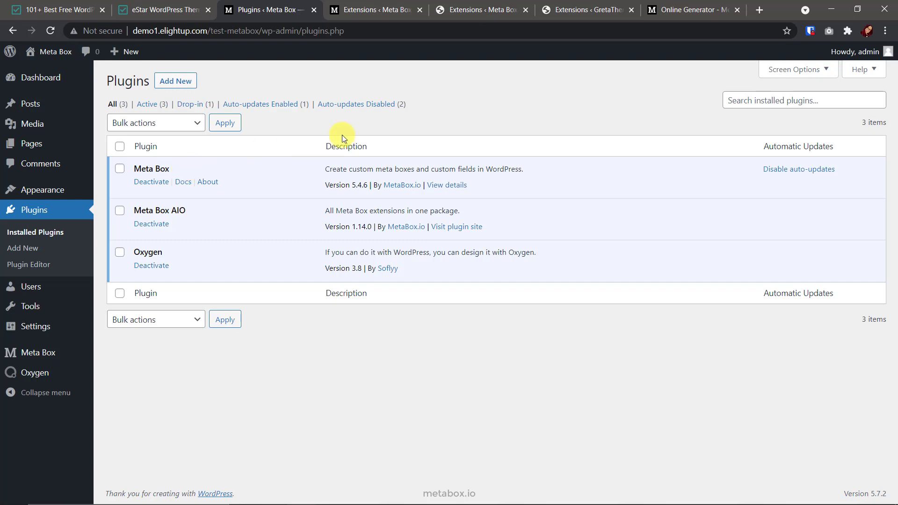
click(649, 11)
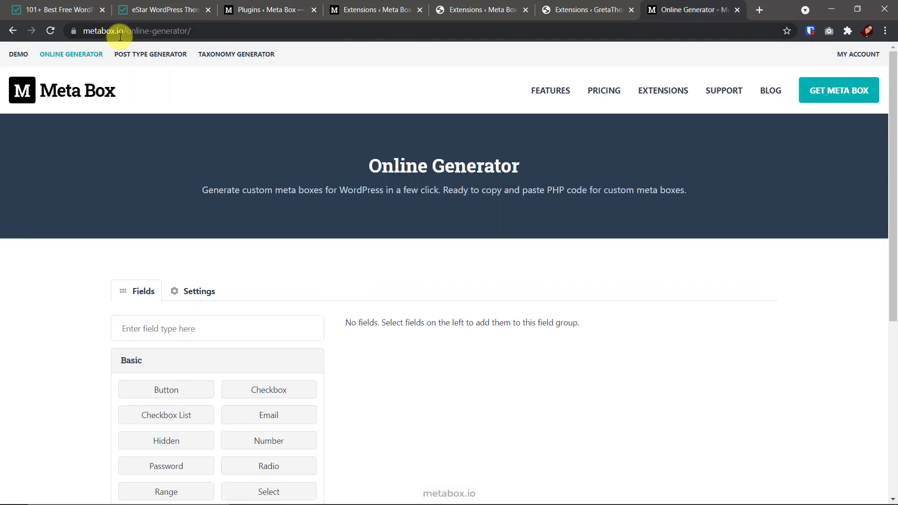
scroll(344, 397, down, 5)
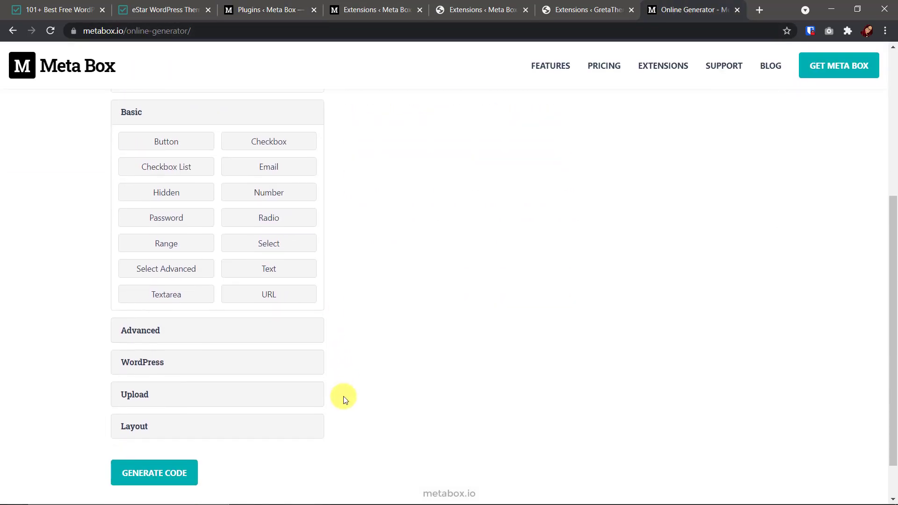
scroll(344, 397, up, 5)
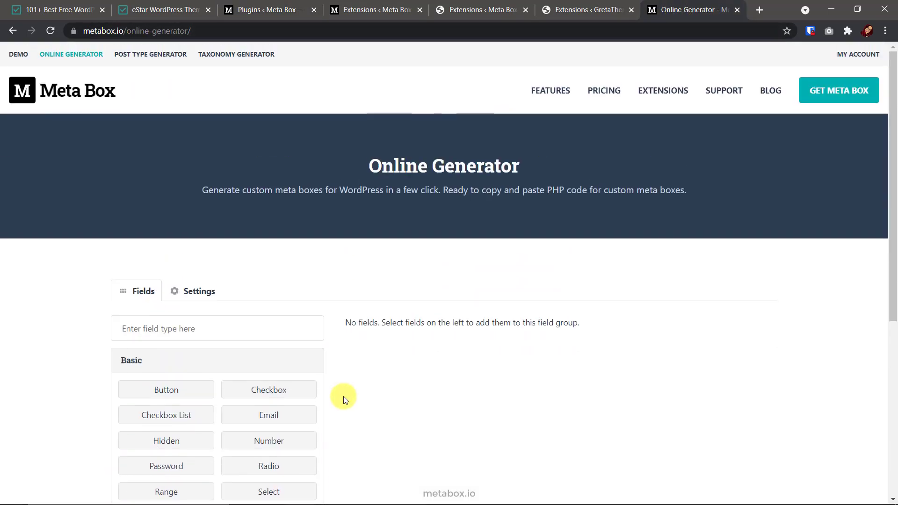
click(267, 10)
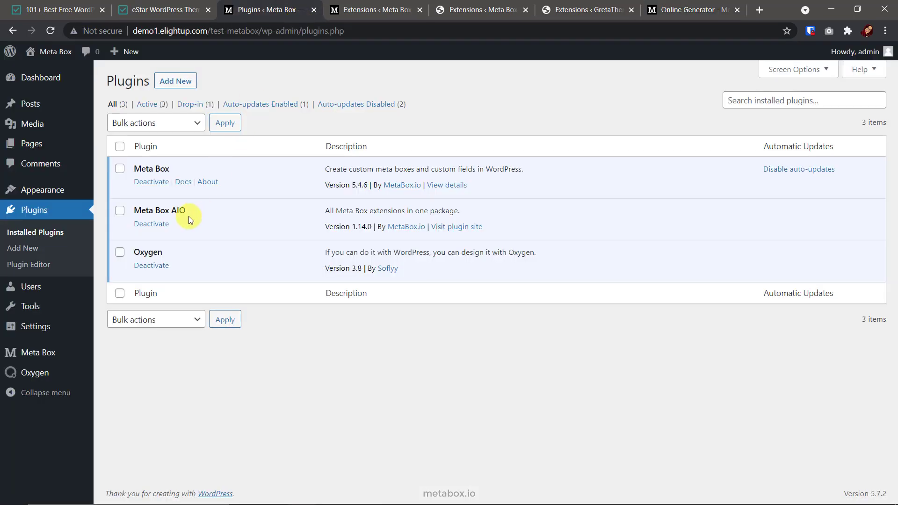
click(374, 10)
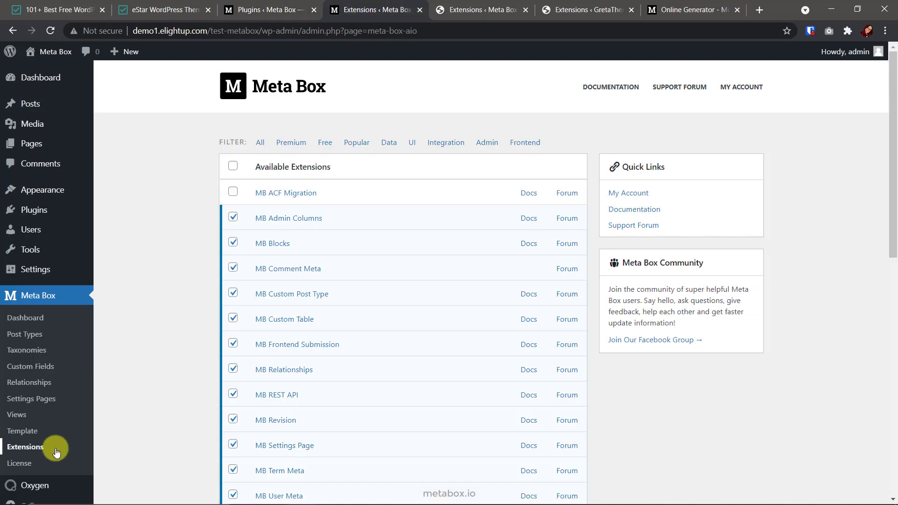
scroll(366, 448, down, 3)
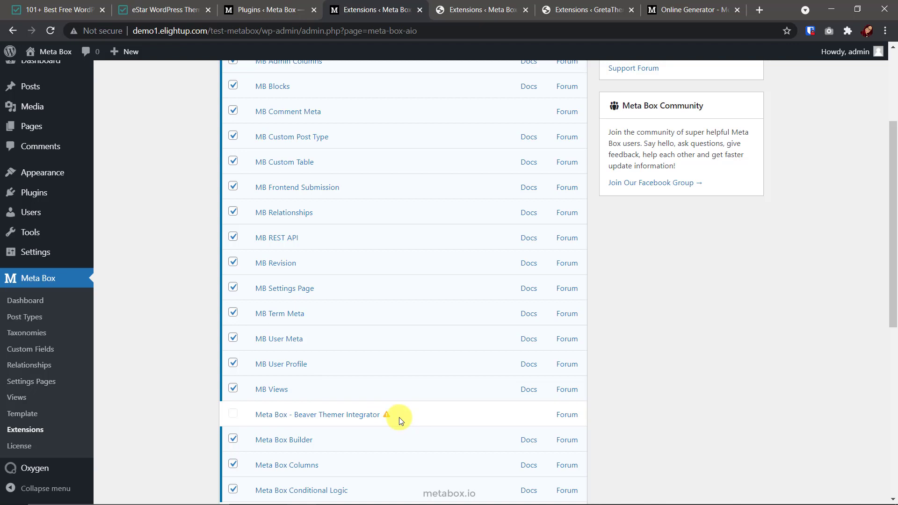
click(488, 10)
mouse_move(84, 213)
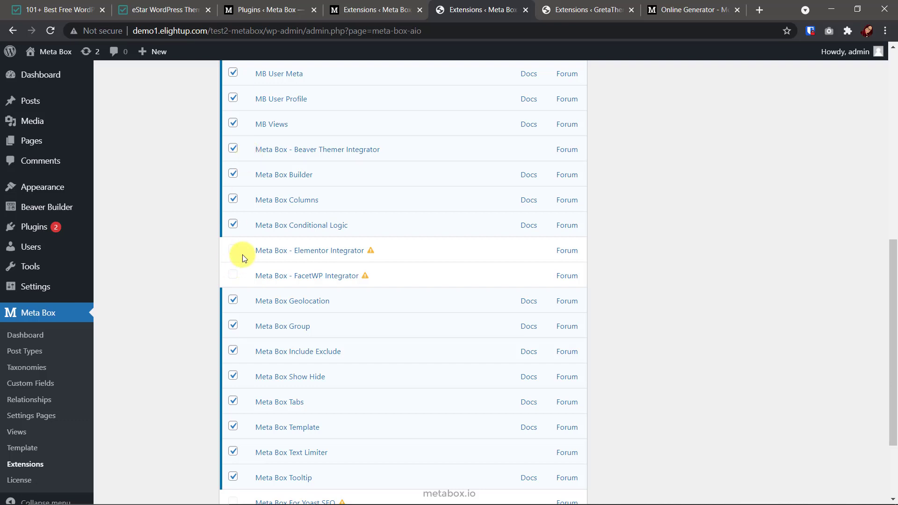
Return to the installed plugins list, then check the Bricks site's Extensions list
click(278, 12)
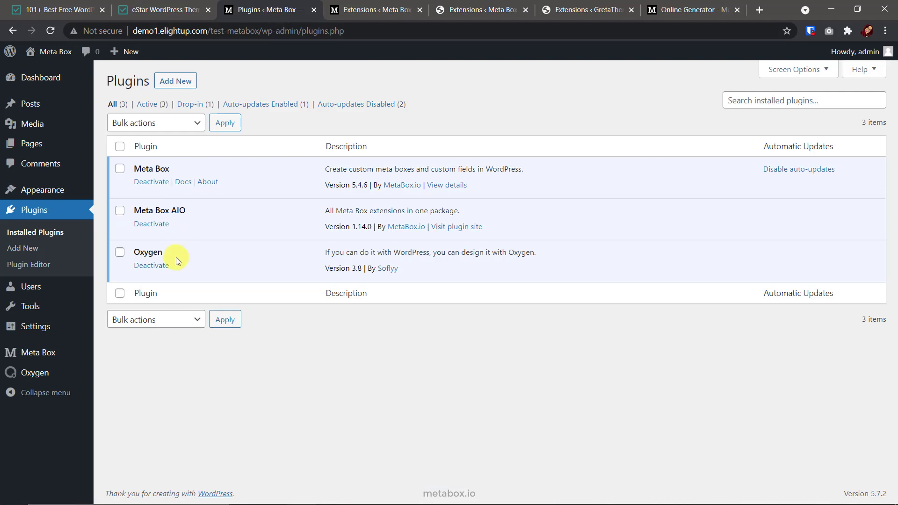
click(585, 10)
mouse_move(51, 101)
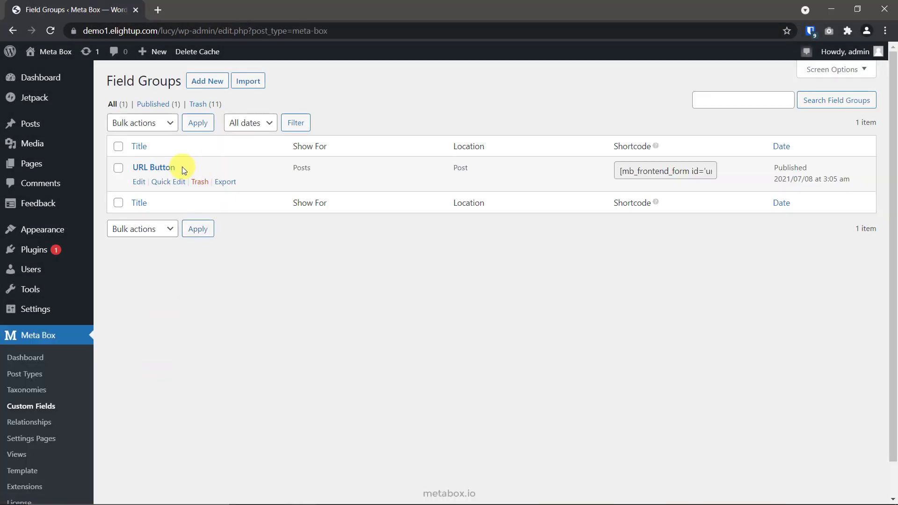
Open the URL Button field group and inspect the View Demo field's ID and type
click(169, 170)
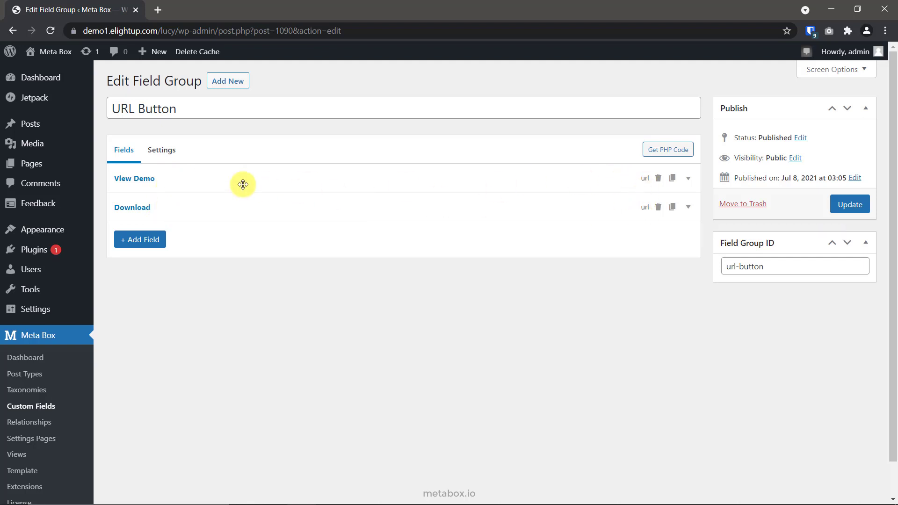
click(191, 182)
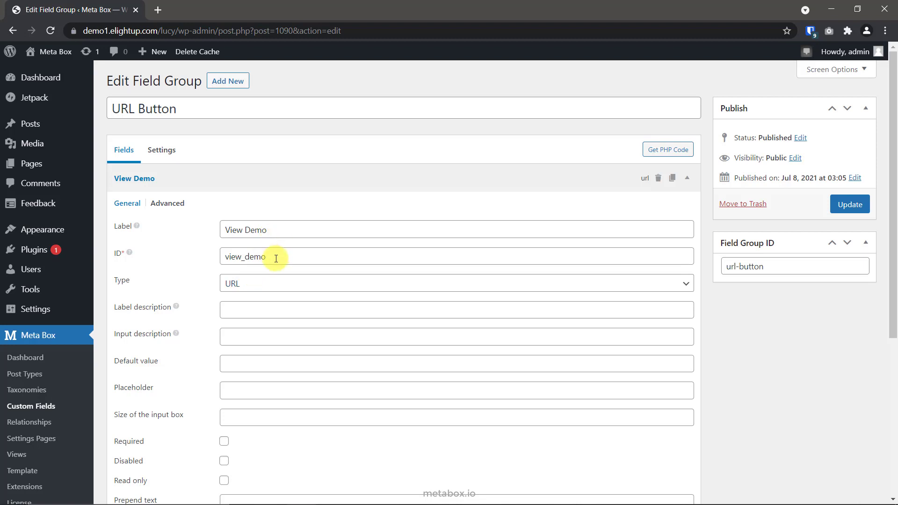
click(284, 177)
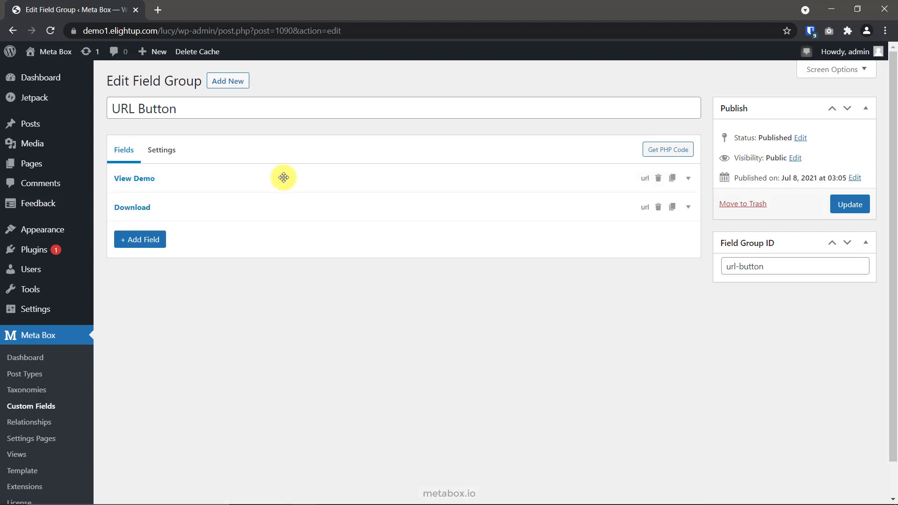
Check TheFour Theme Review post's URL Button meta box, then return to the posts list
click(45, 122)
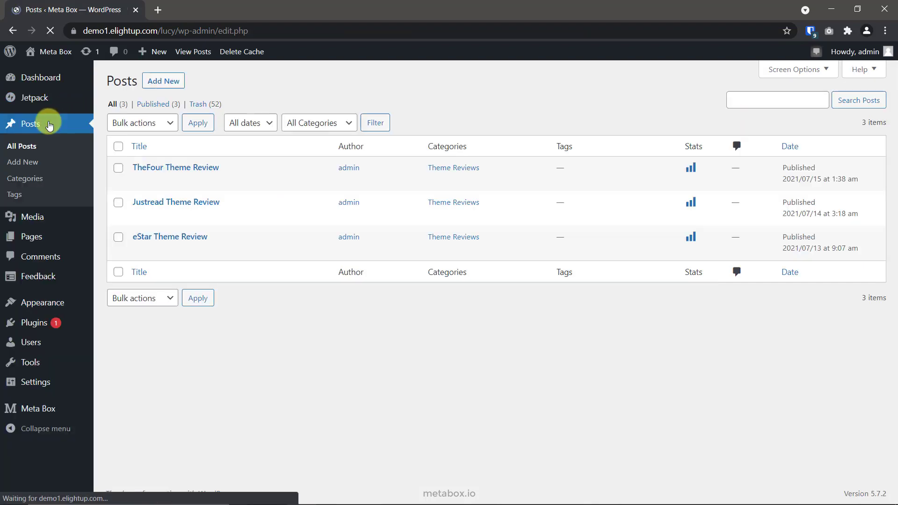
click(209, 168)
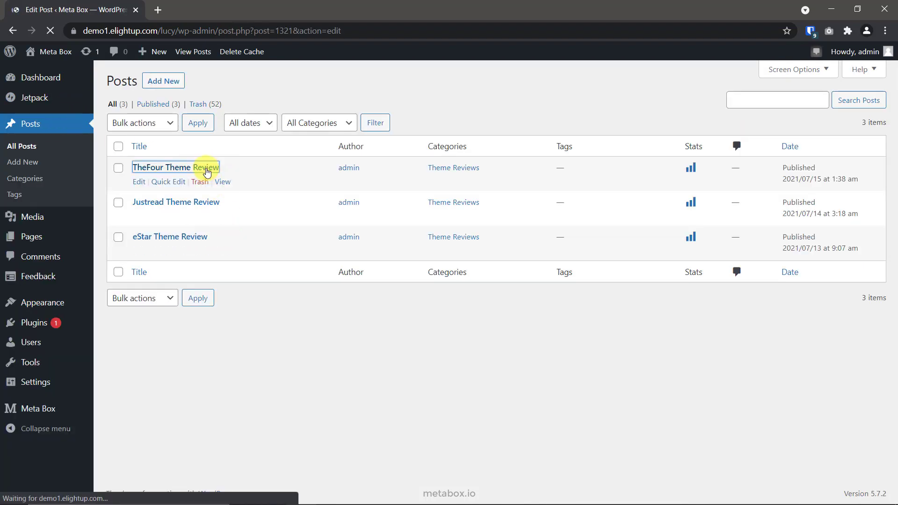
scroll(205, 159, down, 15)
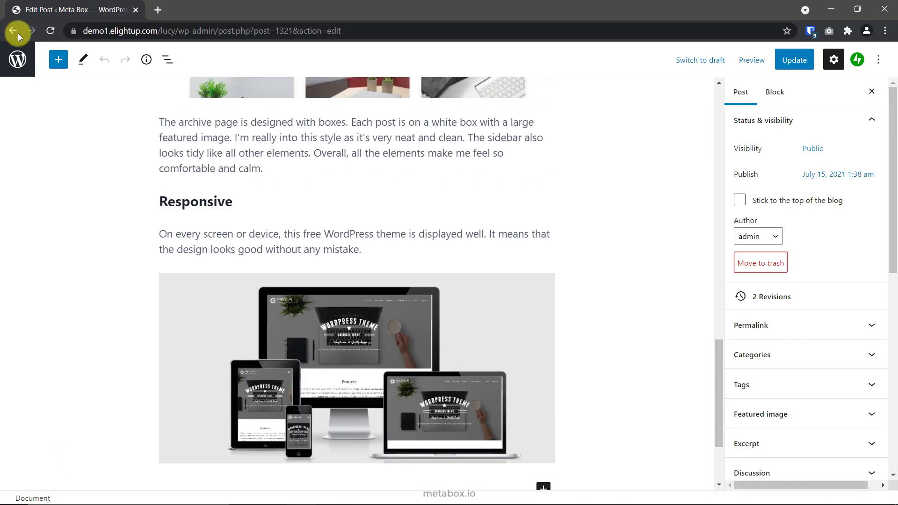
click(14, 31)
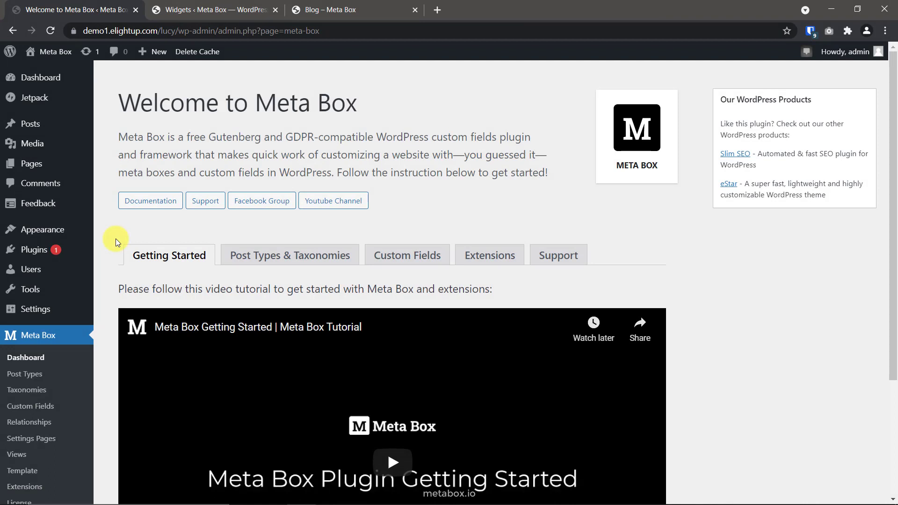
Create a new view titled 'URL Button' and paste the button links HTML into its template
click(28, 458)
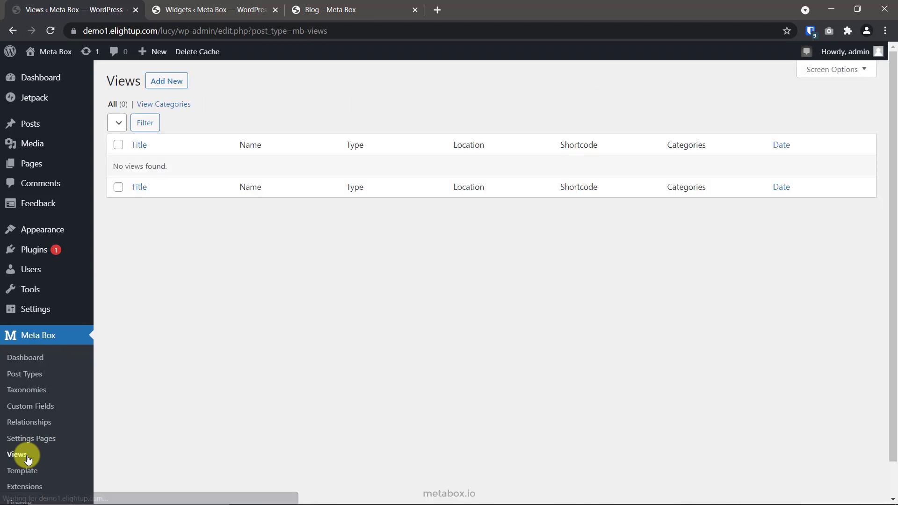
click(179, 82)
click(164, 108)
text(U)
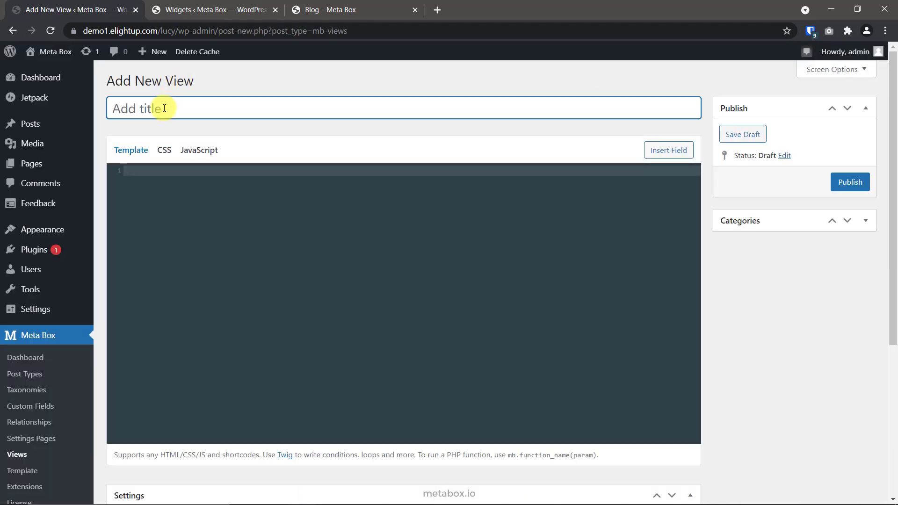
text(RL Button)
click(145, 169)
text(<a class="wp-block-button__link" href="{{ post.view_demo }}">     View Demo </a> <a class="wp-block-button__link" href="{{ post.download }}">     Download </a>)
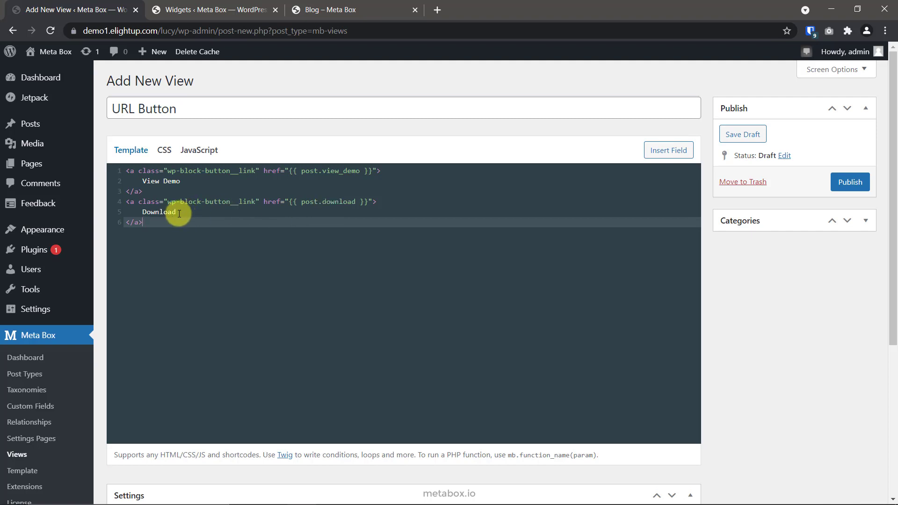
Set the view type to Shortcode and name it 'URL Button'
scroll(179, 213, down, 3)
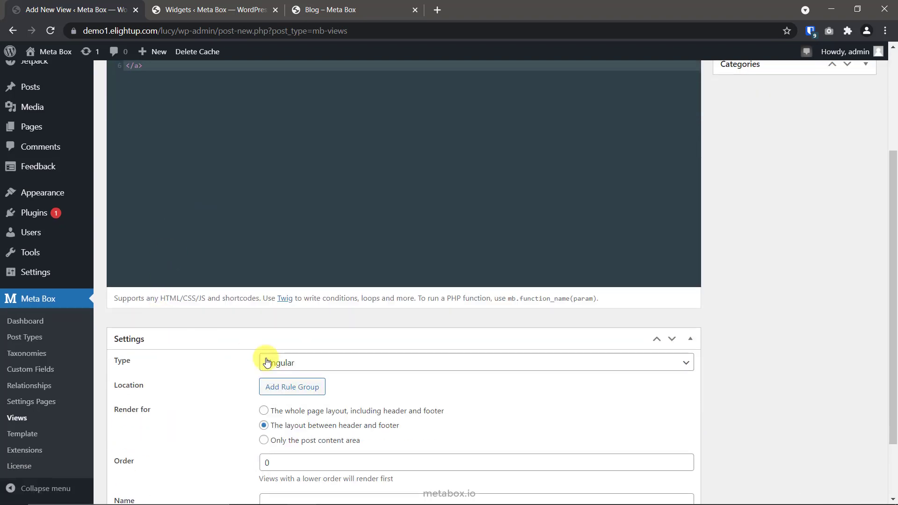
click(313, 365)
click(307, 425)
click(312, 405)
text(URL Button)
scroll(507, 373, up, 5)
Publish the view and paste its url-button shortcode into the Sidebar Text widget, then save
click(847, 182)
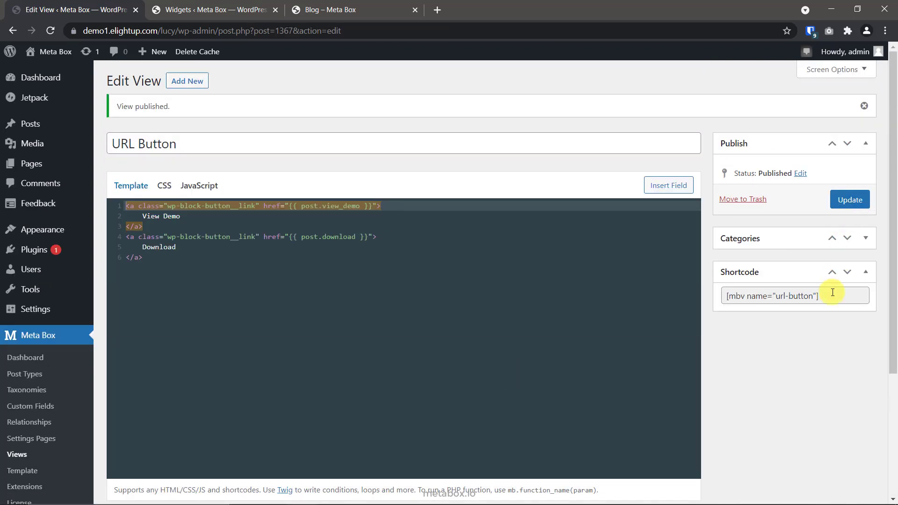
click(826, 299)
key(ctrl+c)
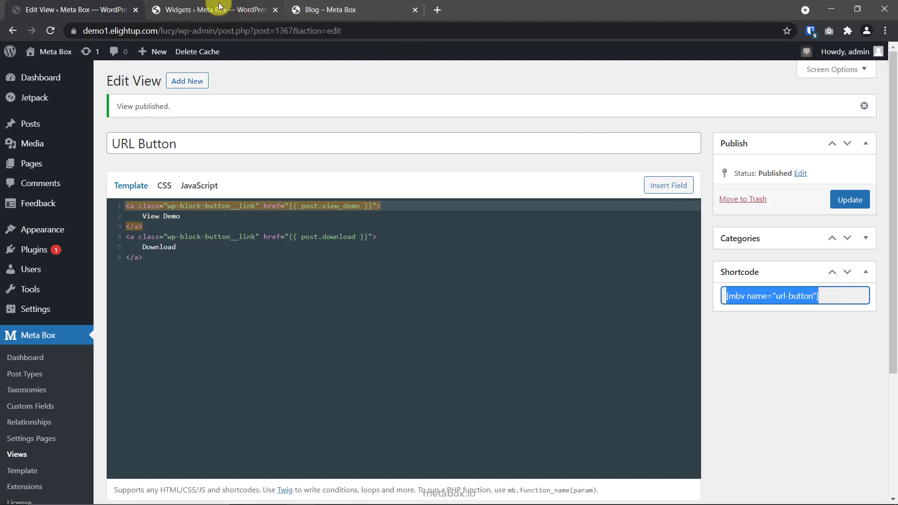
click(215, 9)
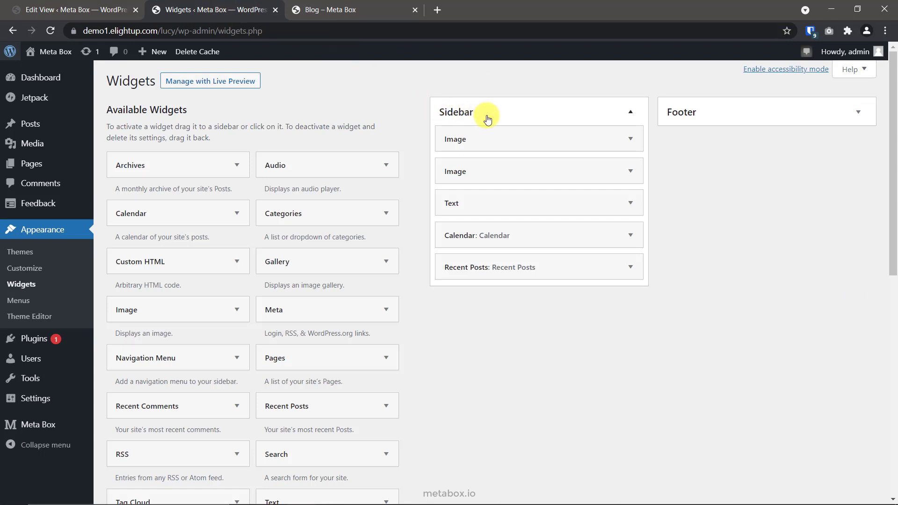
click(487, 204)
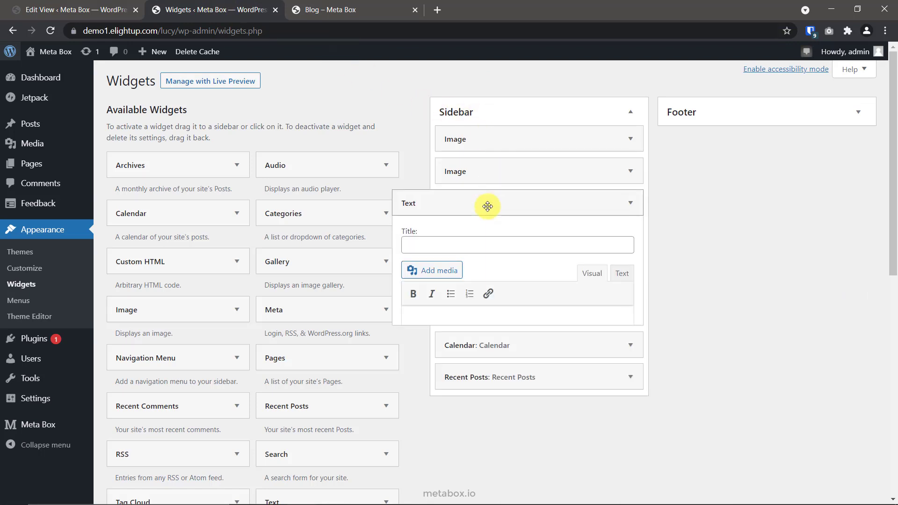
click(444, 318)
key(ctrl+v)
scroll(444, 319, down, 3)
click(617, 405)
click(436, 402)
Open TheFour Theme Review from the blog page in a new tab to see the buttons
click(347, 14)
right_click(385, 201)
click(398, 206)
click(491, 10)
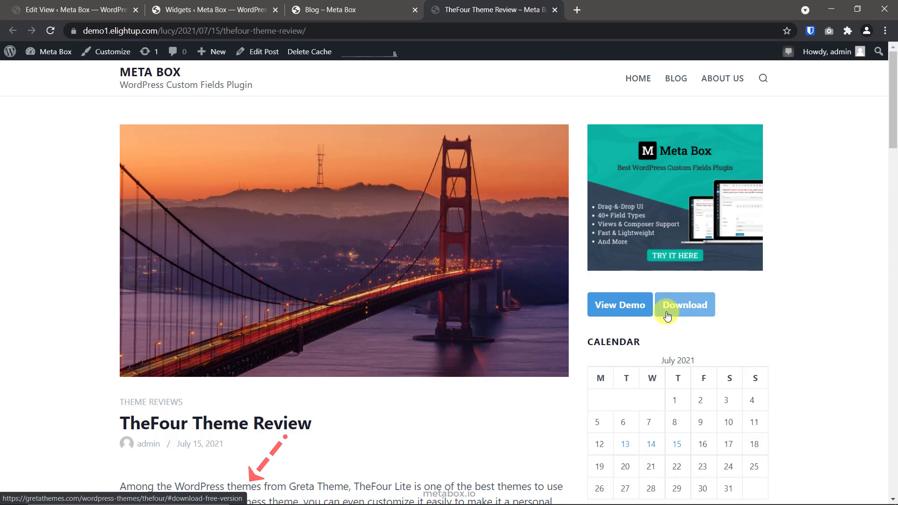
Open the Justread Theme Review post from the blog list in a new tab
click(372, 17)
middle_click(389, 357)
click(592, 13)
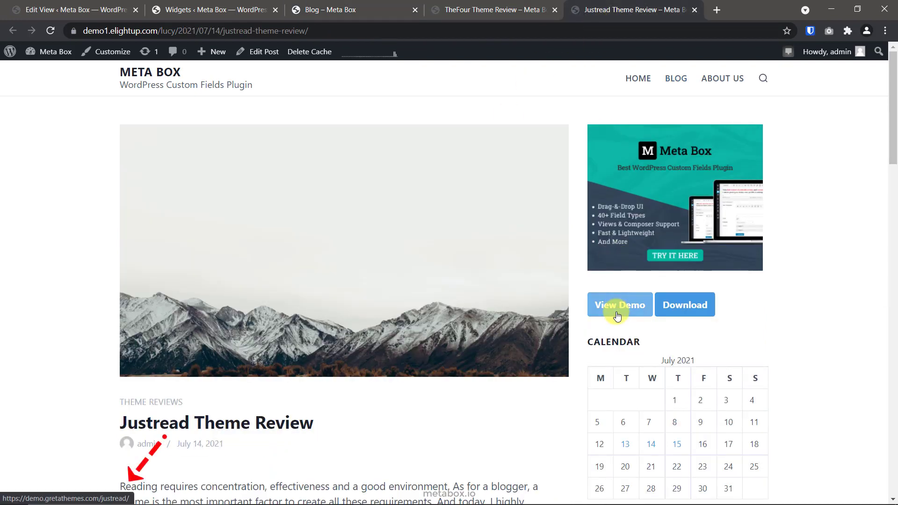
Open the eStar Theme Review post from the blog list in a new tab
click(377, 7)
scroll(373, 397, down, 5)
right_click(369, 367)
click(374, 372)
click(654, 16)
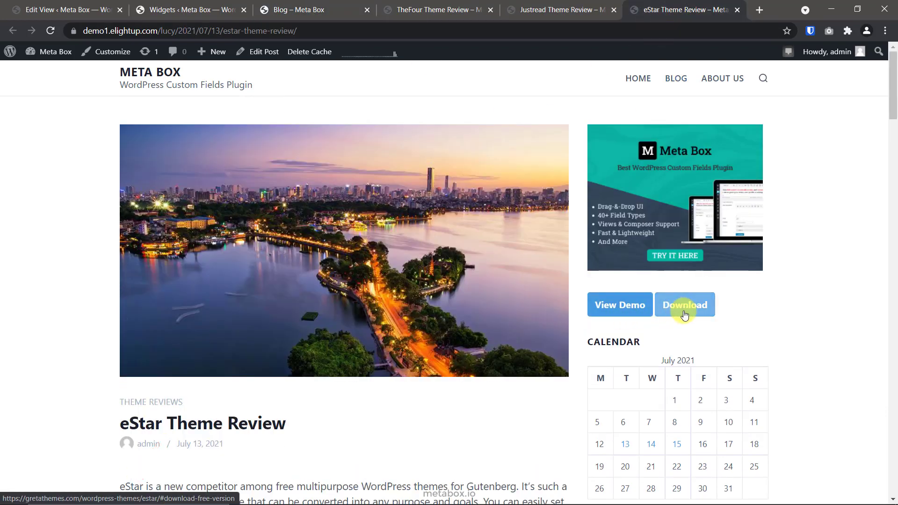
Open eStar's View Demo link in a new tab and view the demo site
right_click(627, 307)
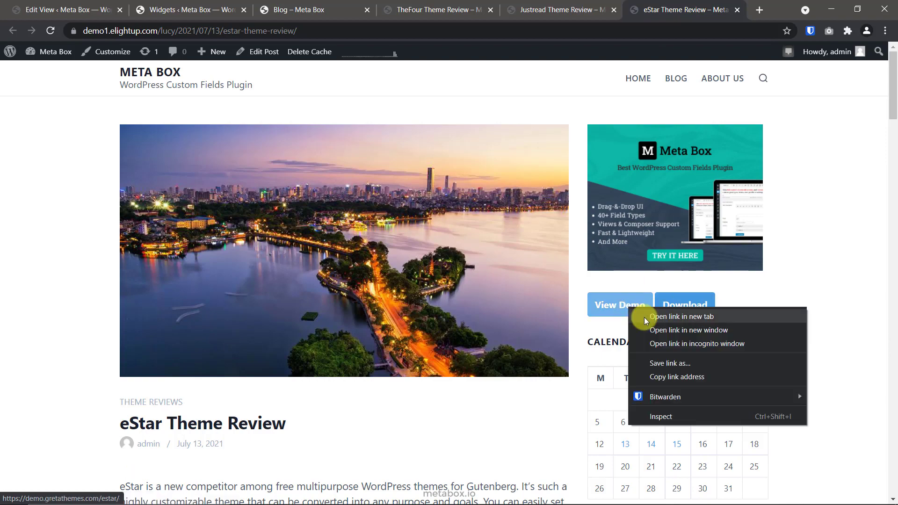
click(644, 317)
click(691, 9)
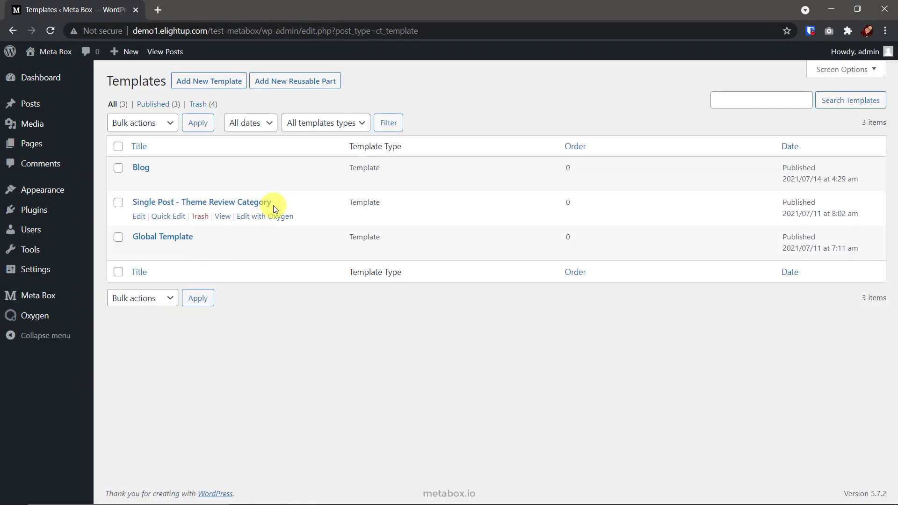
Open the Single Post - Theme Review Category template and check its Singular taxonomy condition for Theme Reviews
click(267, 207)
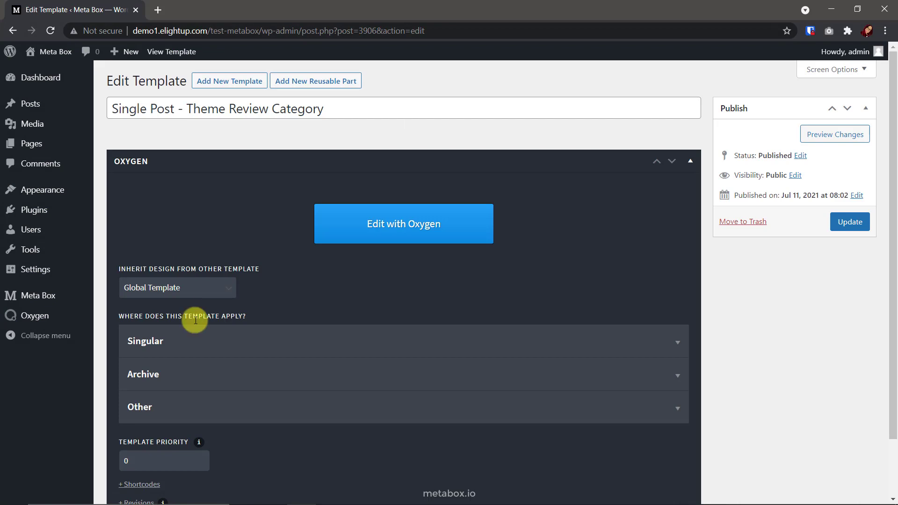
click(187, 341)
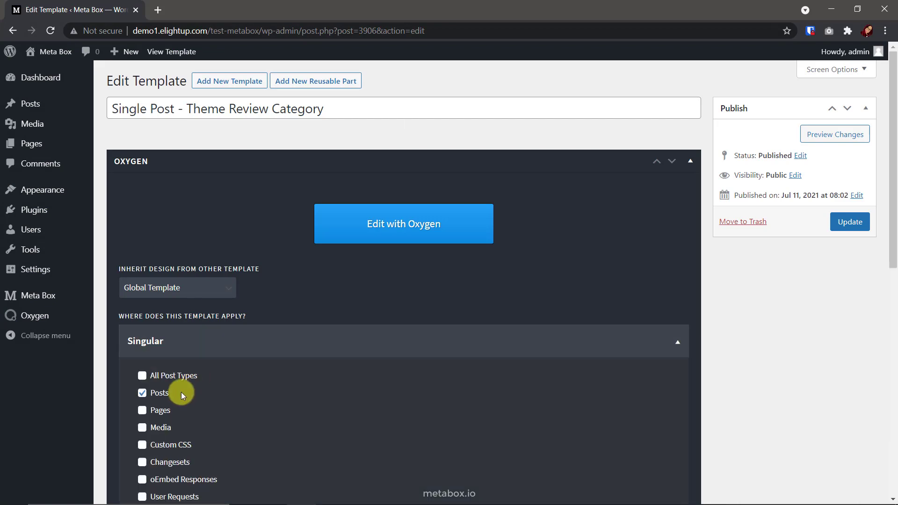
scroll(169, 393, down, 5)
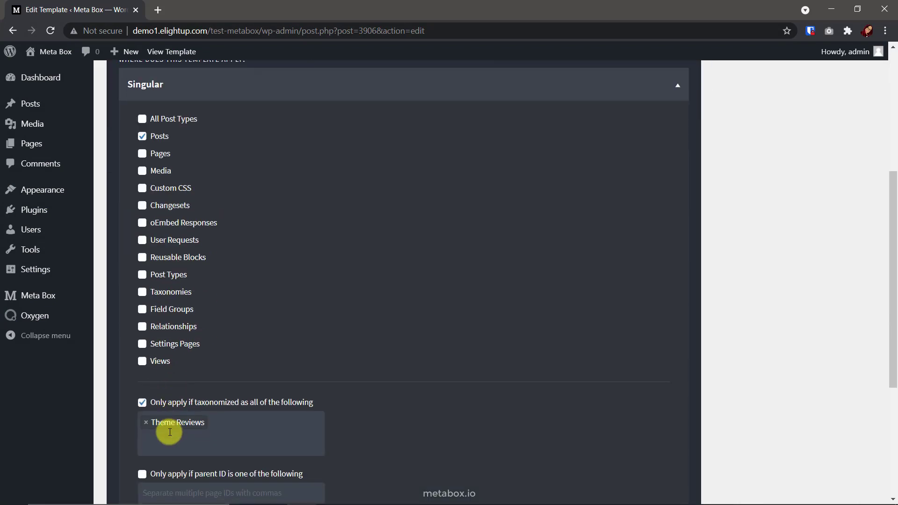
Edit the template in Oxygen and add a Columns element just below the hero Section (#7)
scroll(304, 269, up, 4)
click(304, 264)
click(396, 164)
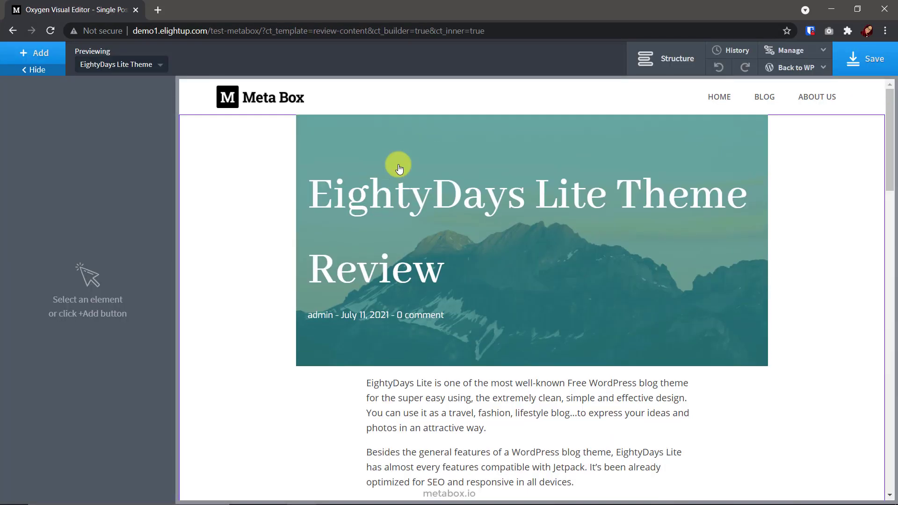
click(667, 59)
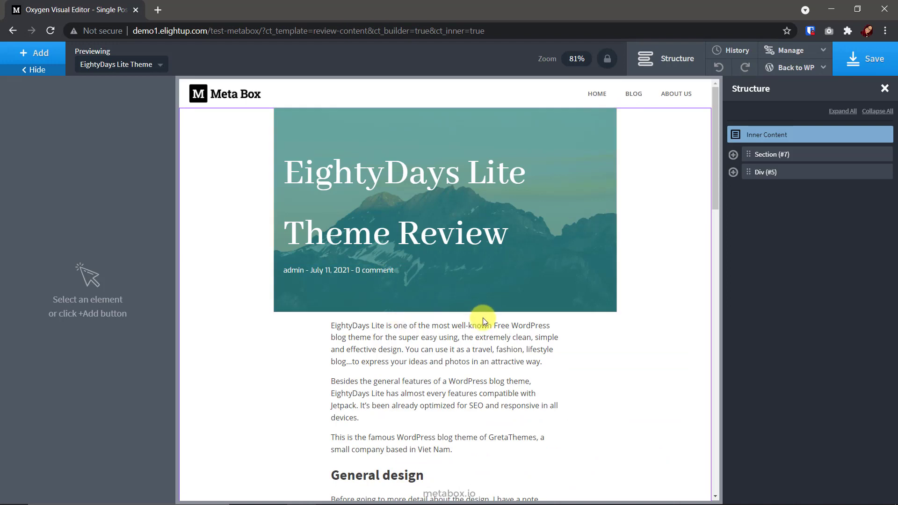
click(34, 53)
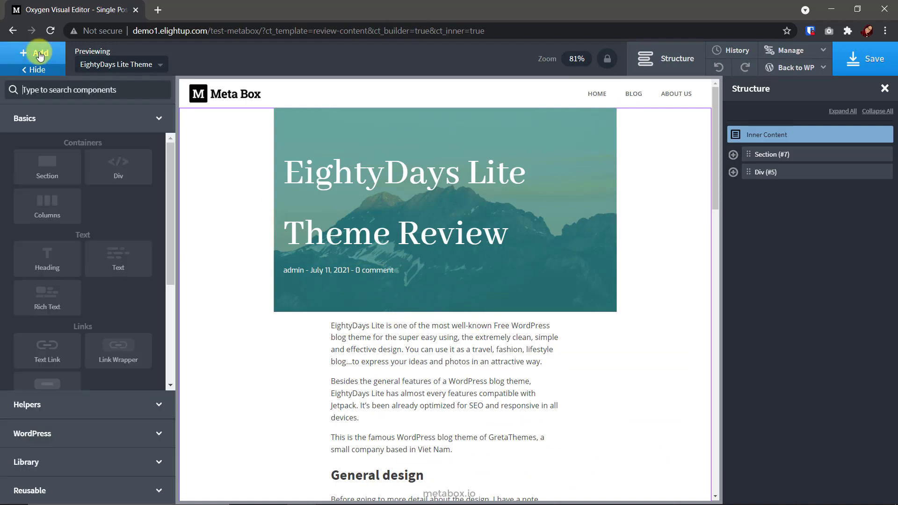
click(57, 203)
drag(771, 189, 771, 169)
click(140, 158)
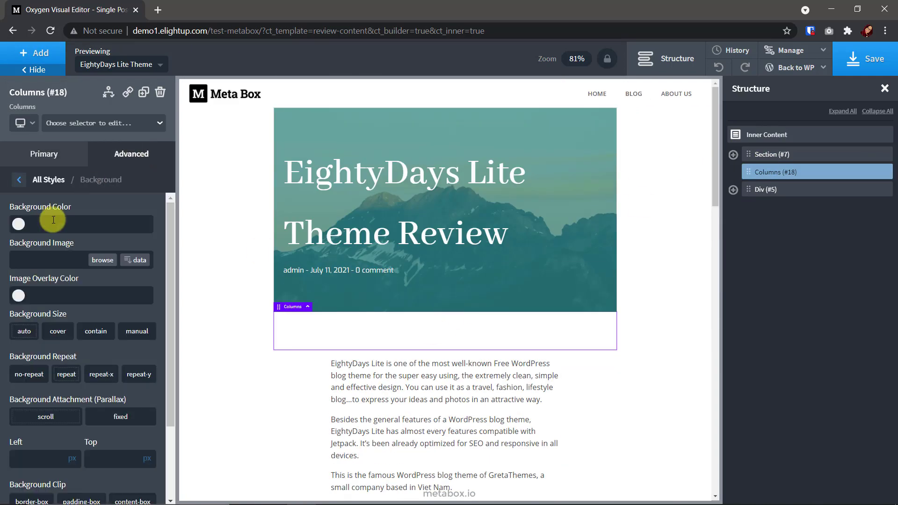
click(21, 179)
Add four Div elements inside the new Columns element
click(33, 53)
click(118, 169)
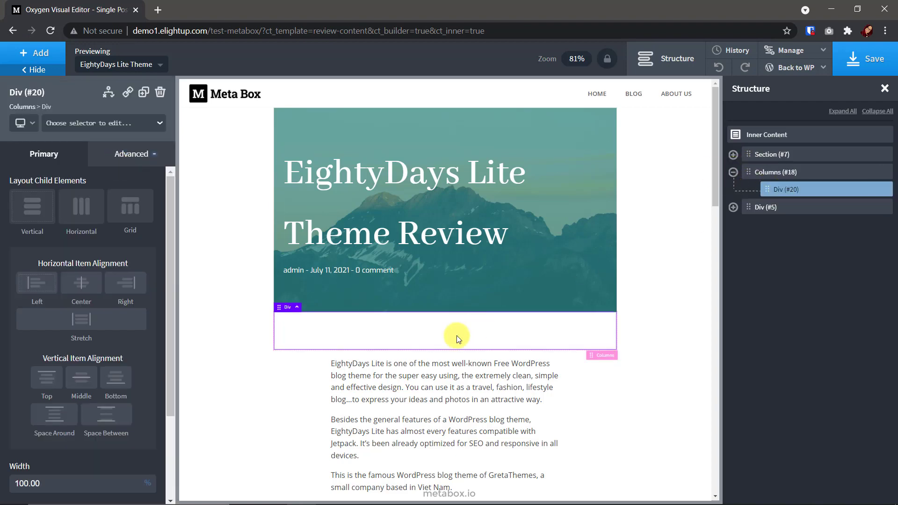
click(772, 171)
click(34, 53)
click(120, 166)
click(120, 167)
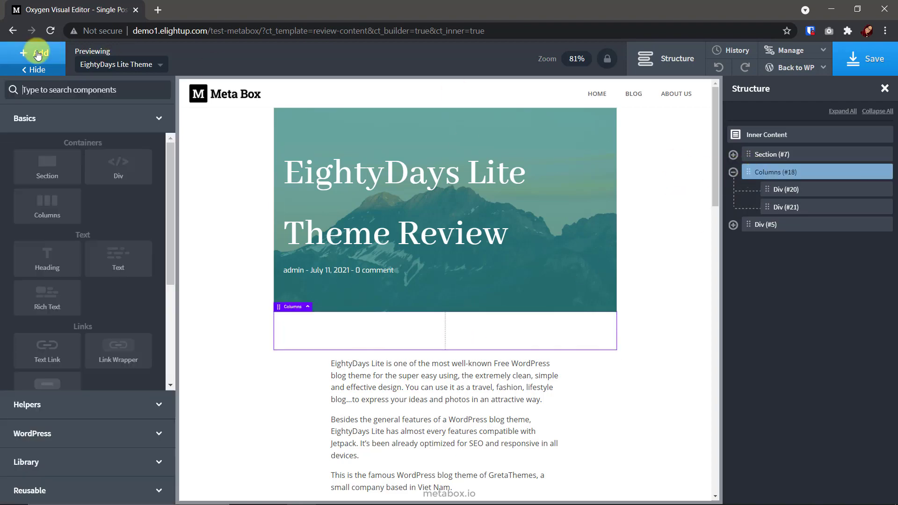
click(42, 52)
click(778, 189)
Size the Divs 35% outer and 15% middle, and center Div (#22)'s content vertically
click(777, 207)
click(782, 225)
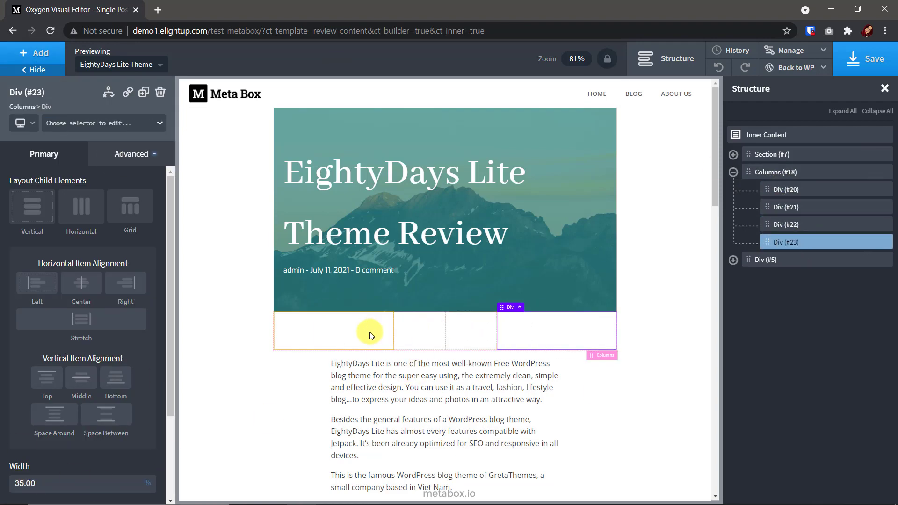
click(790, 225)
click(81, 377)
click(782, 206)
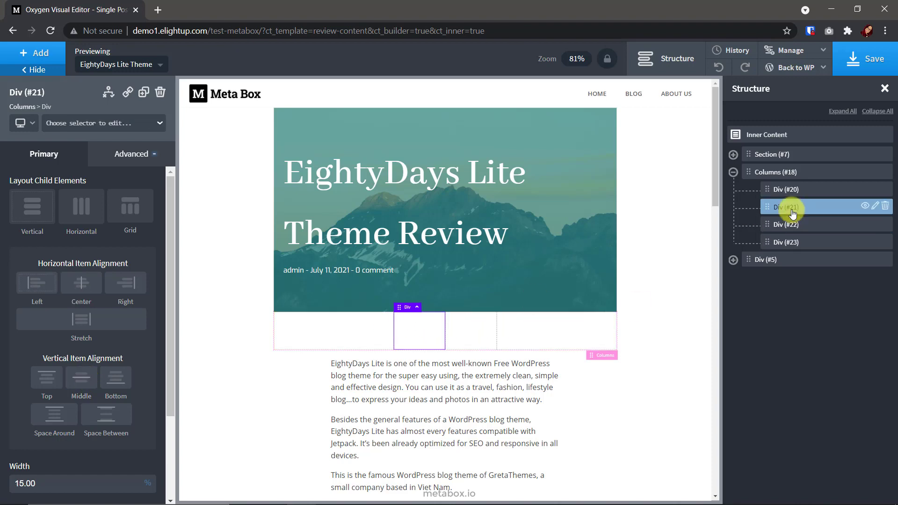
click(41, 53)
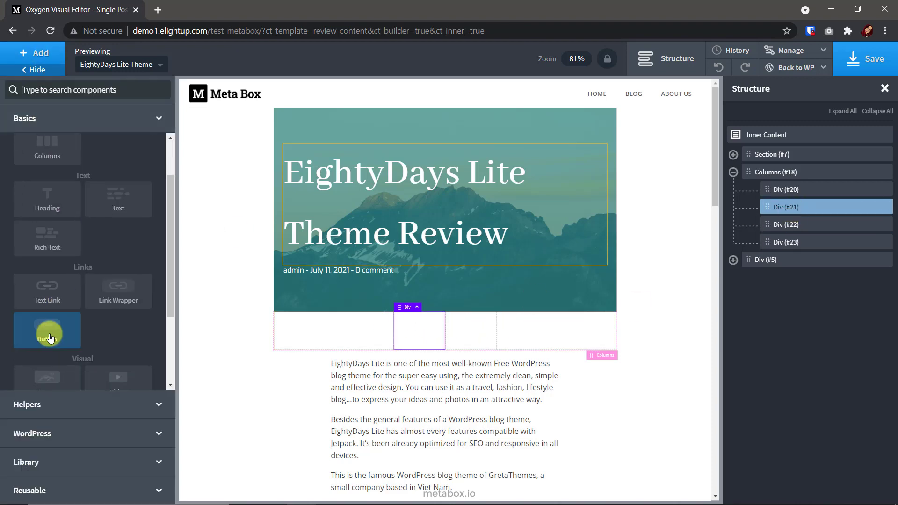
Add a VIEW DEMO button in Div (#21) linked to the view_demo custom field
click(53, 329)
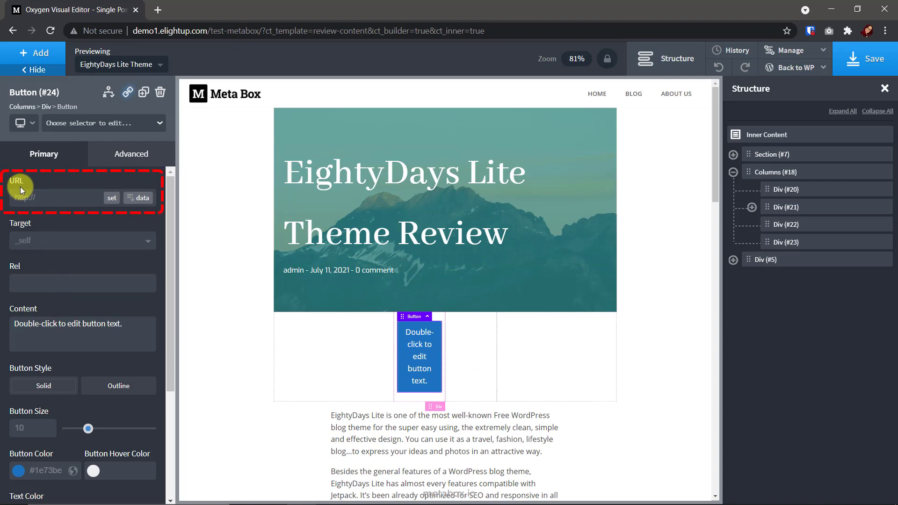
click(46, 197)
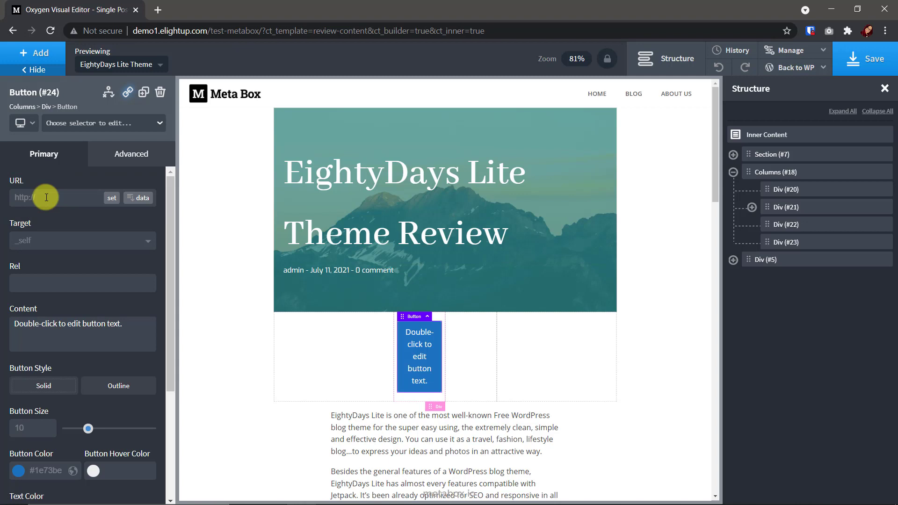
click(138, 199)
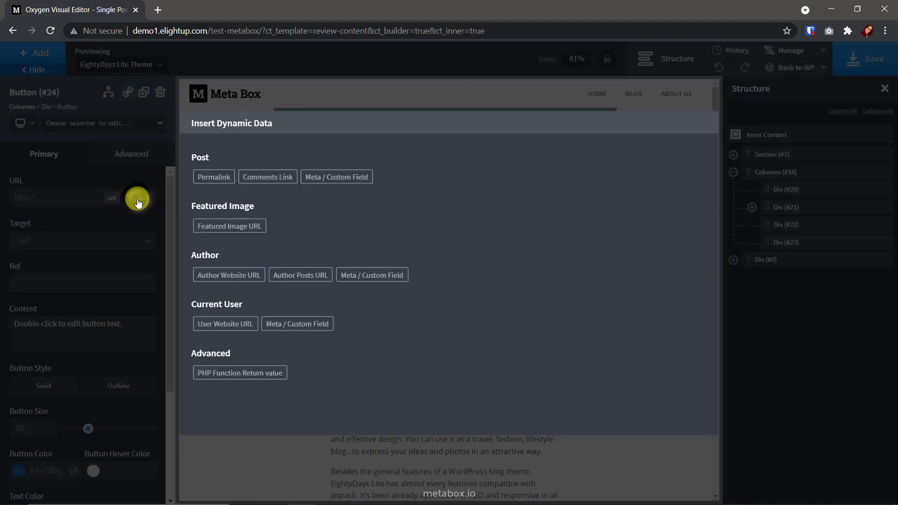
click(326, 183)
click(324, 185)
scroll(287, 245, down, 8)
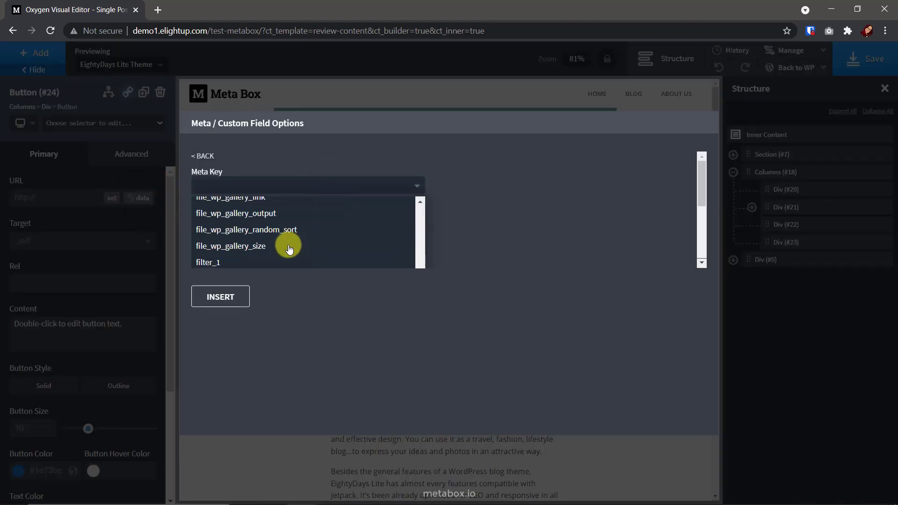
scroll(288, 245, down, 15)
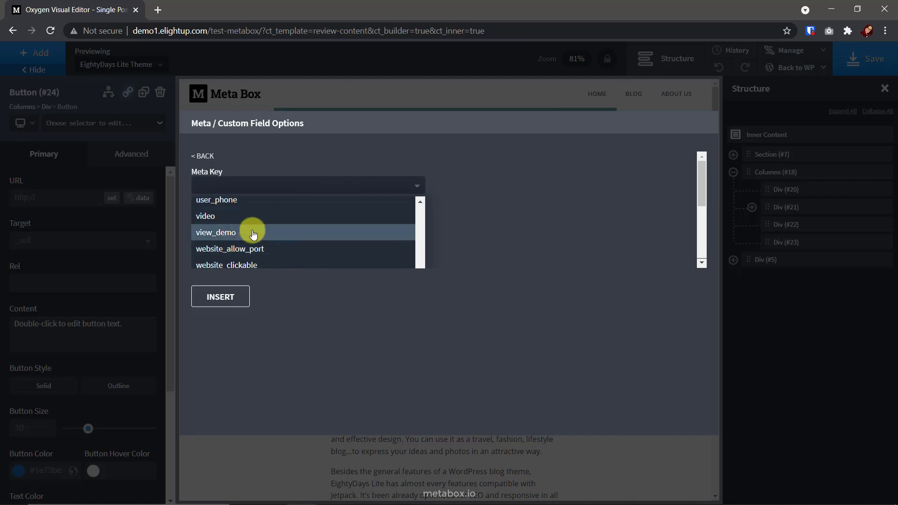
click(245, 232)
click(241, 297)
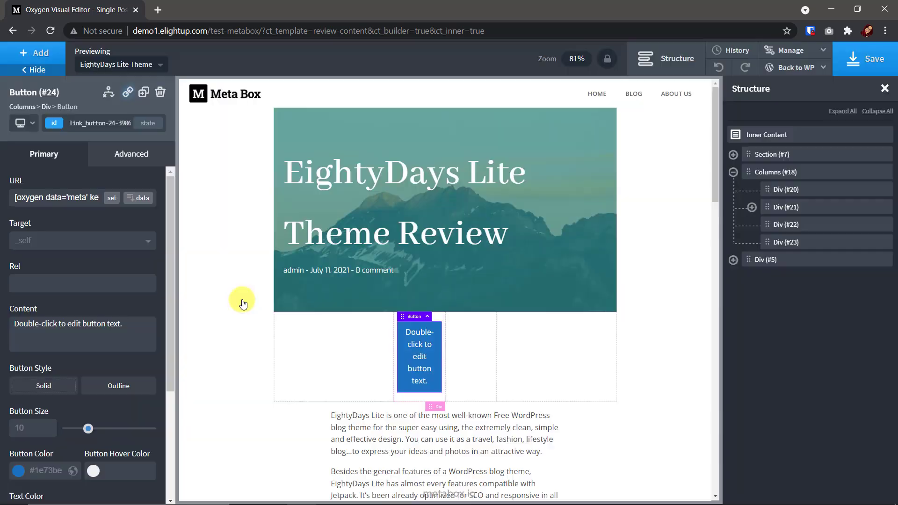
click(134, 323)
key(ctrl+a)
text(VIEW DEMO)
Review the VIEW DEMO button's background and border styles
scroll(51, 414, down, 1)
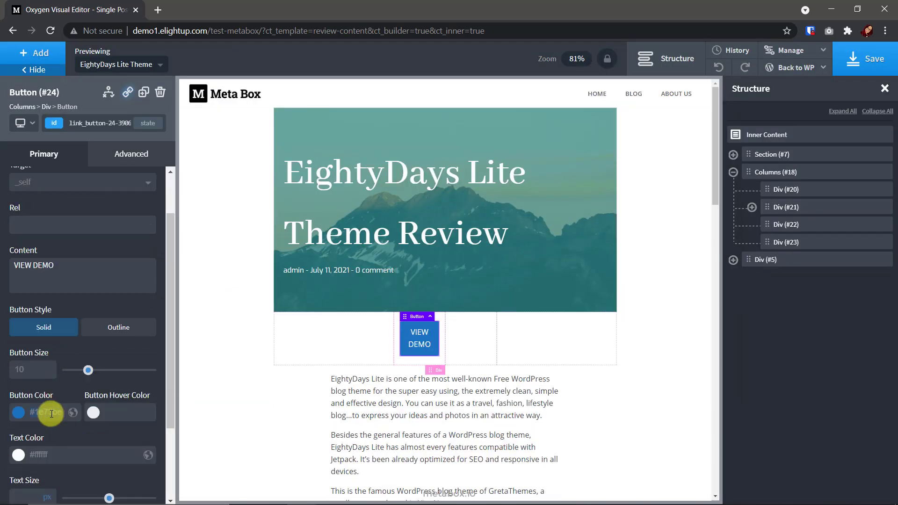
click(140, 154)
click(84, 186)
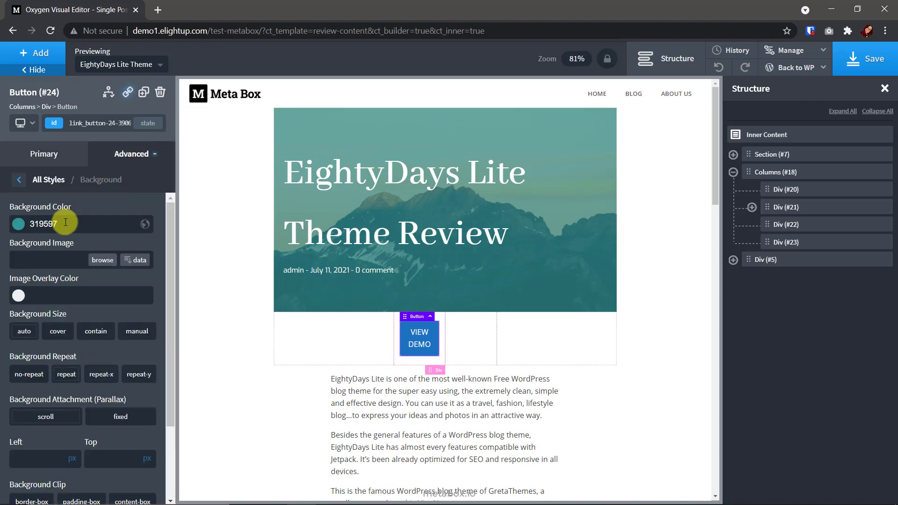
click(48, 179)
click(28, 310)
click(44, 154)
Select Div (#22) in the structure tree to hold the second button
click(751, 207)
click(778, 242)
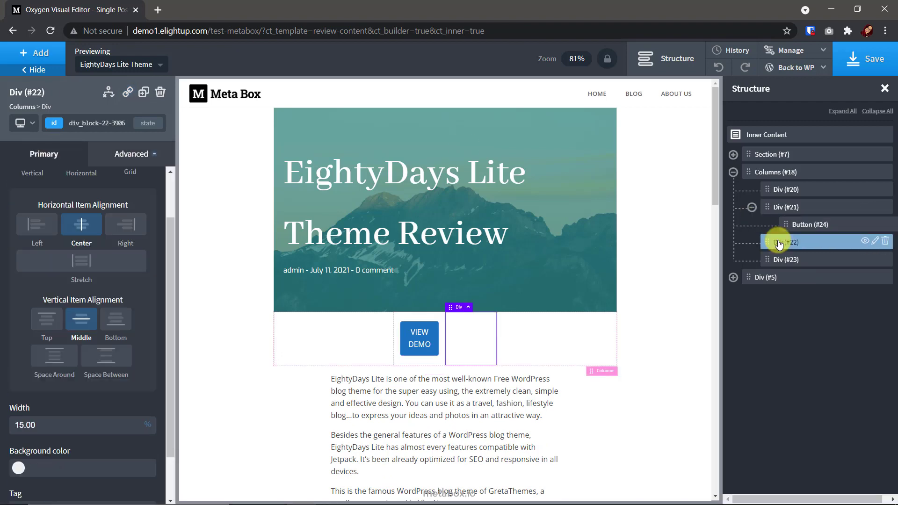
click(797, 225)
click(777, 242)
Add an outlined DOWNLOAD button in Div (#22) linked to the download meta field
click(34, 53)
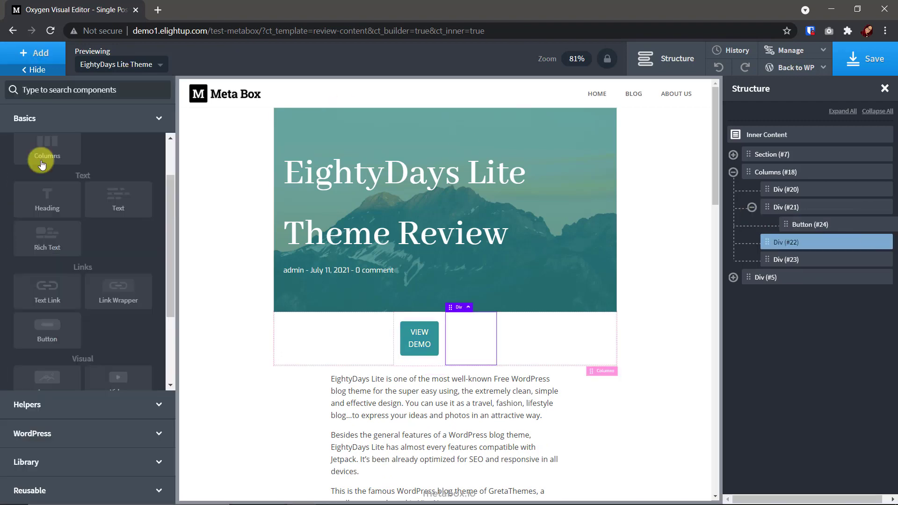
click(40, 290)
click(144, 201)
scroll(264, 234, down, 3)
click(212, 211)
click(221, 295)
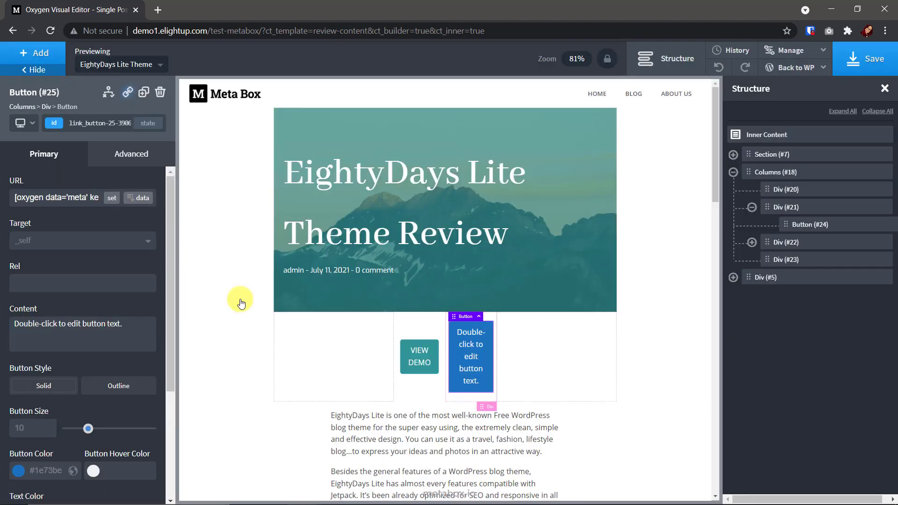
triple_click(108, 329)
text(DOWNLOAD)
click(116, 385)
double_click(57, 474)
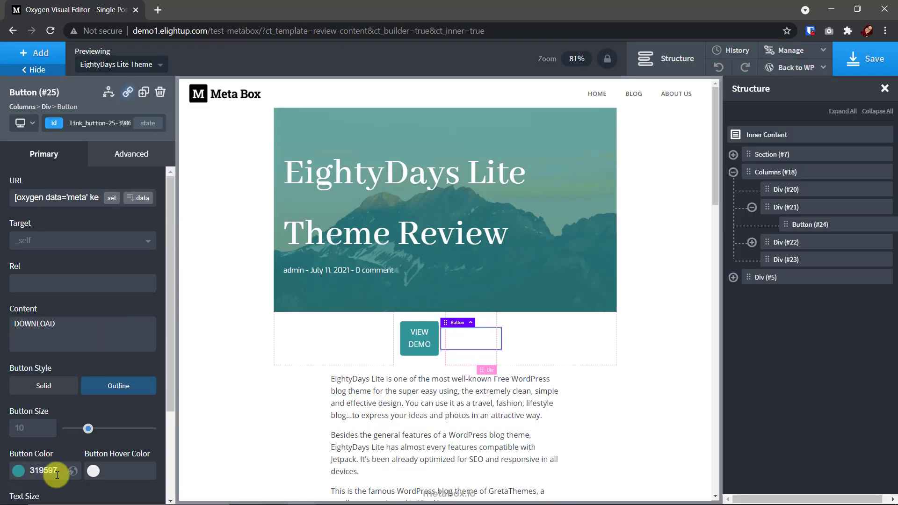
Check the typography and border settings, then save the single post template
click(131, 154)
click(75, 278)
click(20, 181)
click(67, 308)
click(20, 182)
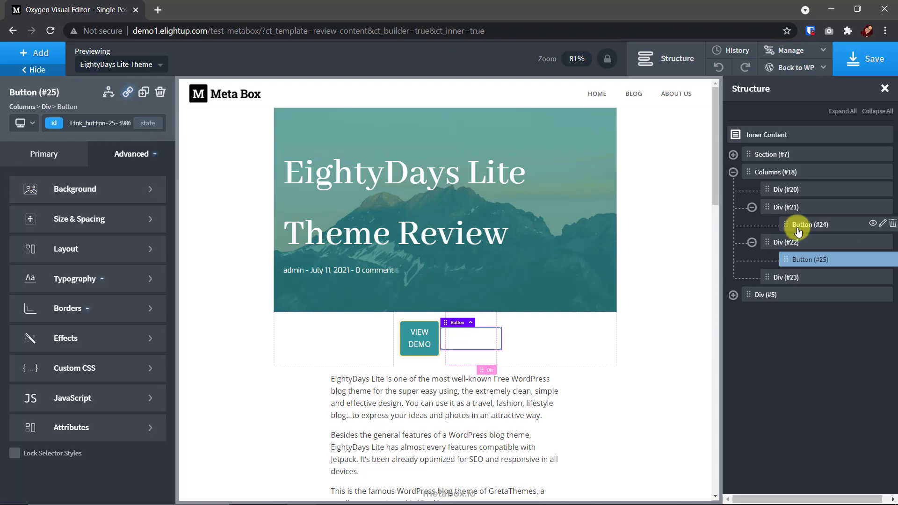
click(865, 59)
Load the blog page in a new tab and open the EightyDays Lite review separately
click(159, 10)
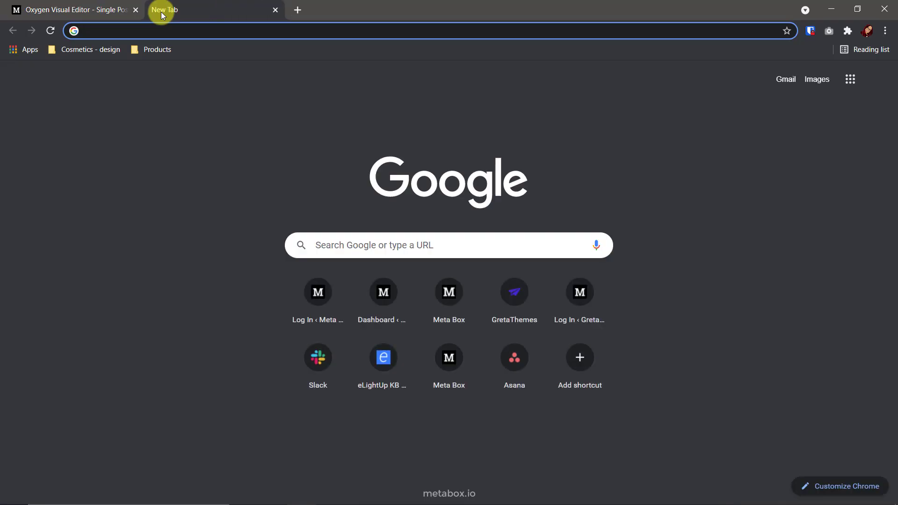
text(demo1.elightup.com/test-metabox/blog/)
key(Return)
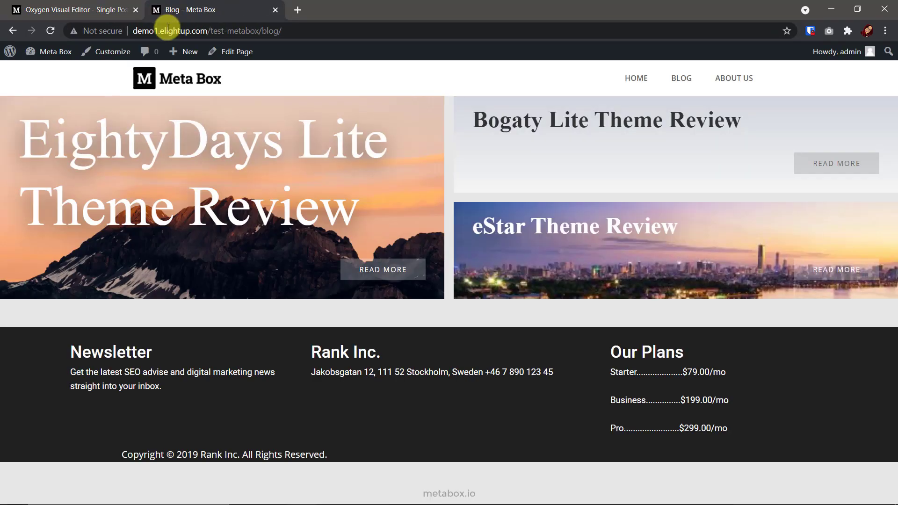
right_click(212, 162)
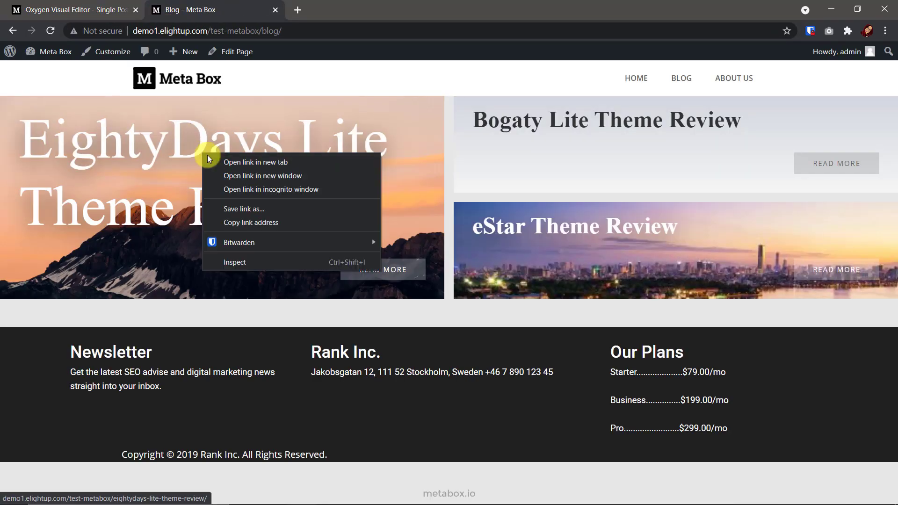
click(213, 162)
click(396, 9)
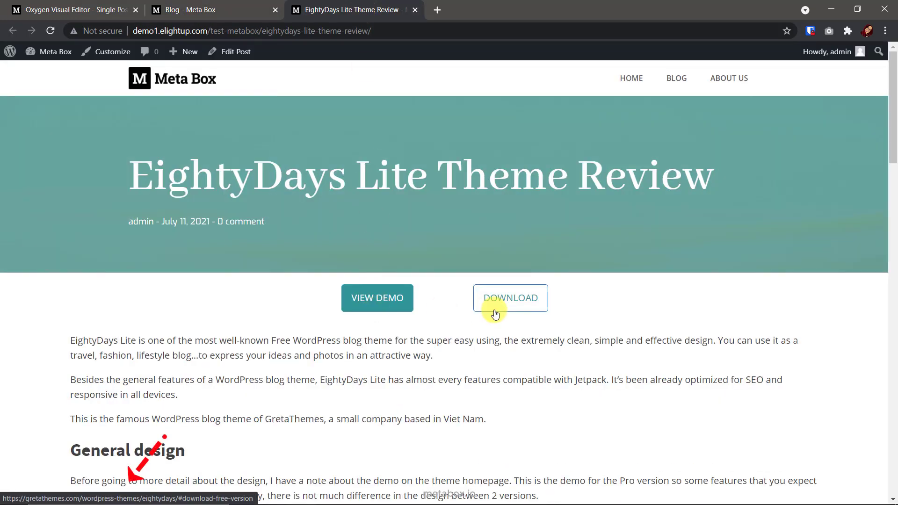
click(208, 10)
Open the Bogaty Lite and eStar reviews in their own tabs to check their buttons
right_click(500, 120)
click(518, 130)
click(473, 11)
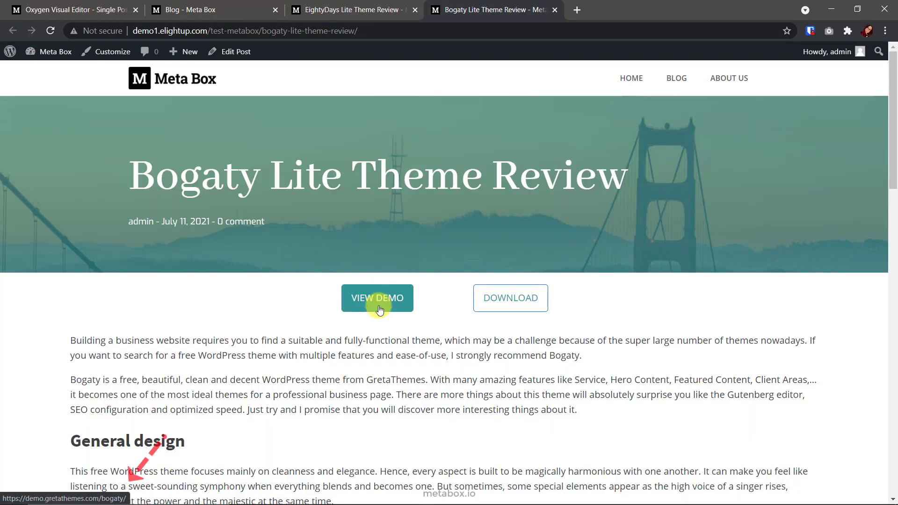
click(208, 9)
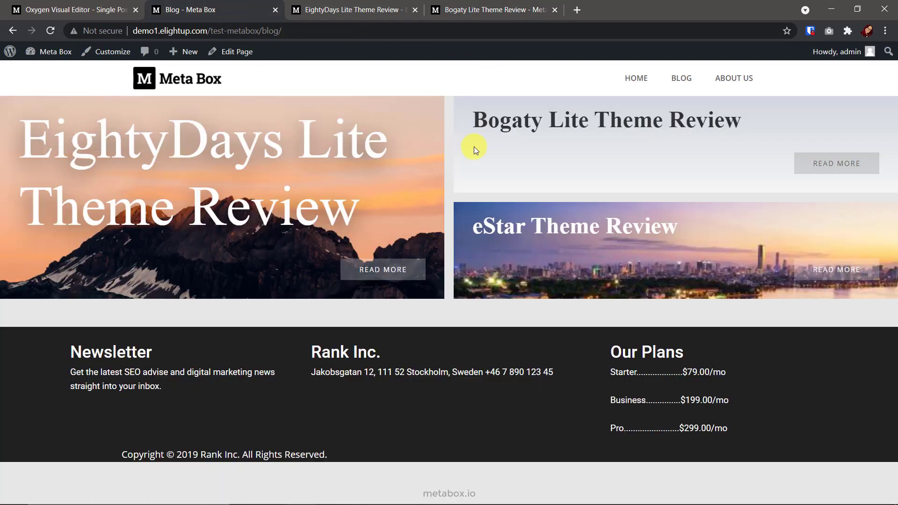
right_click(505, 225)
click(532, 235)
click(626, 16)
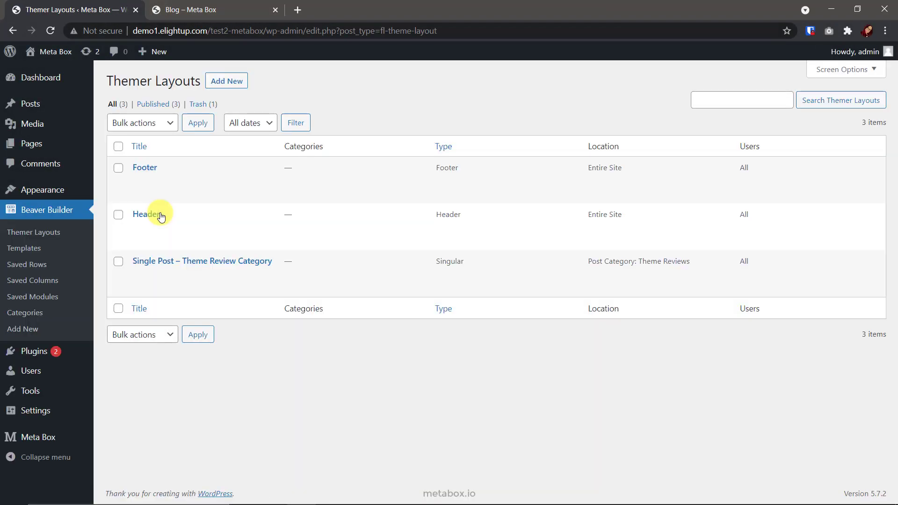
Launch Beaver Builder on the Single Post – Theme Review Category layout and show addable content
click(194, 261)
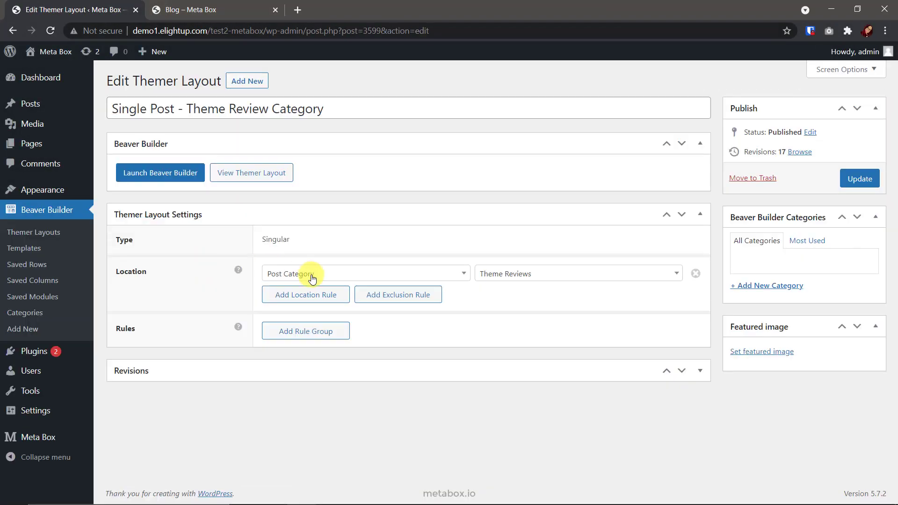
click(182, 172)
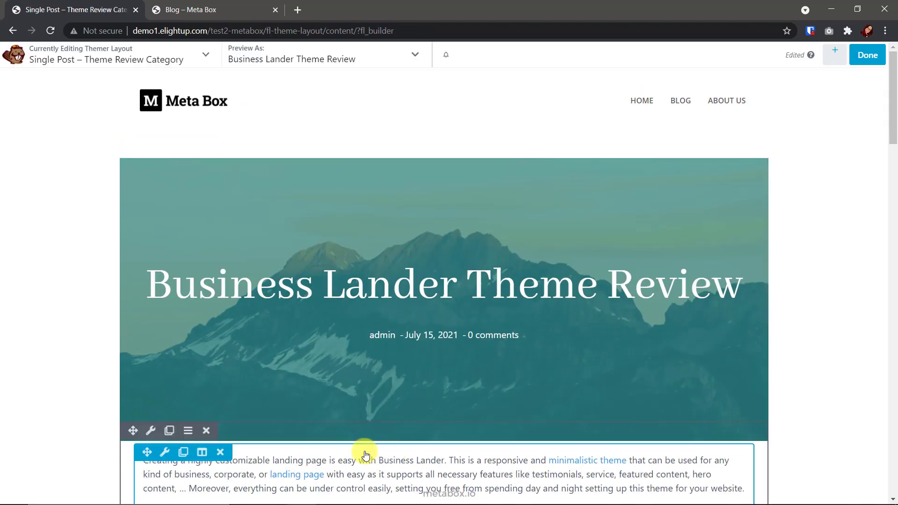
click(835, 50)
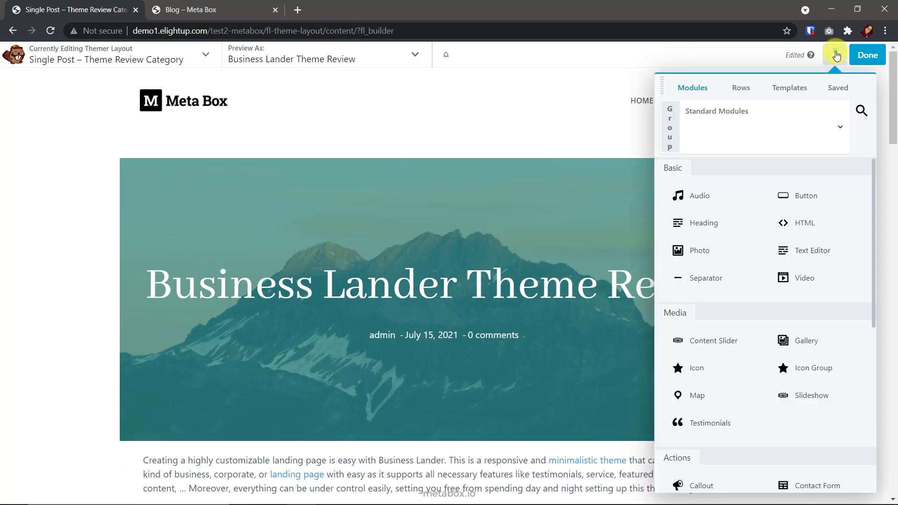
Add a four-column row below the hero with a VIEW DEMO button in column 2
click(743, 88)
drag(822, 227, 404, 374)
click(691, 88)
drag(795, 194, 388, 391)
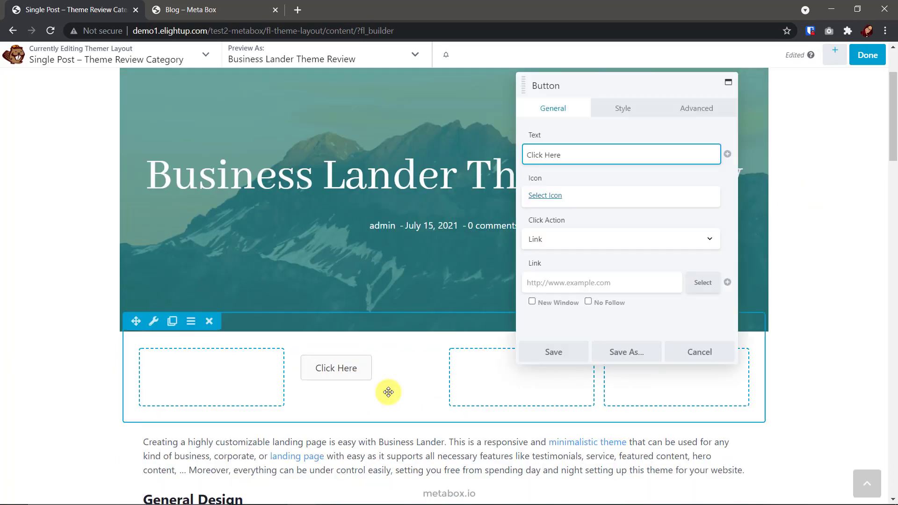
text(VIEW DEMO)
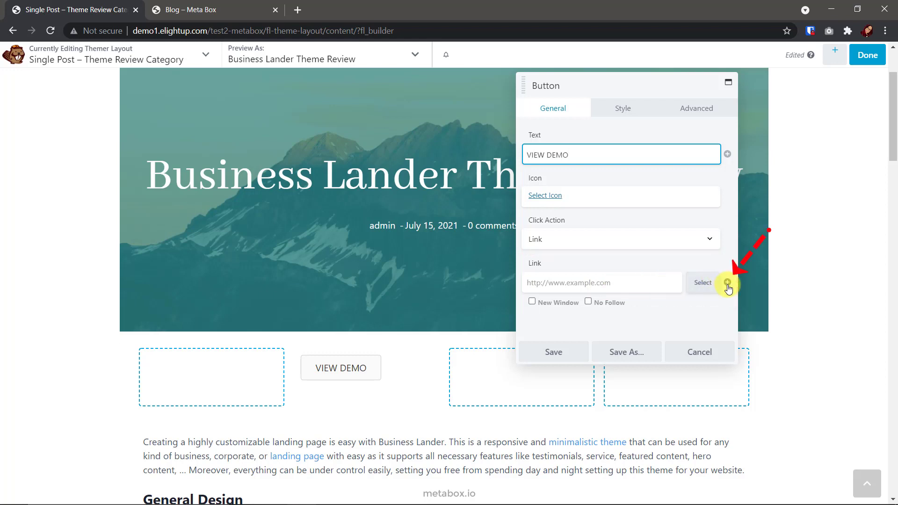
Connect the button's link to the View Demo Meta Box field
click(727, 283)
mouse_move(587, 345)
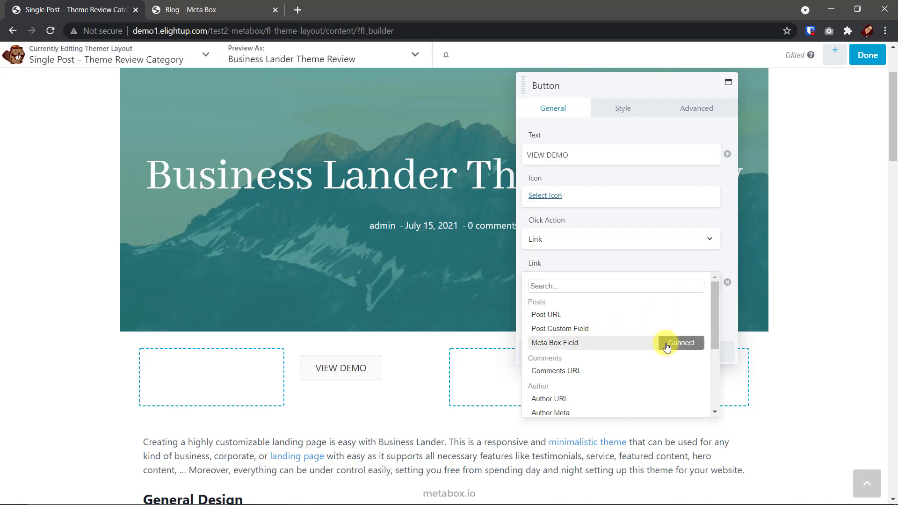
click(669, 347)
click(626, 135)
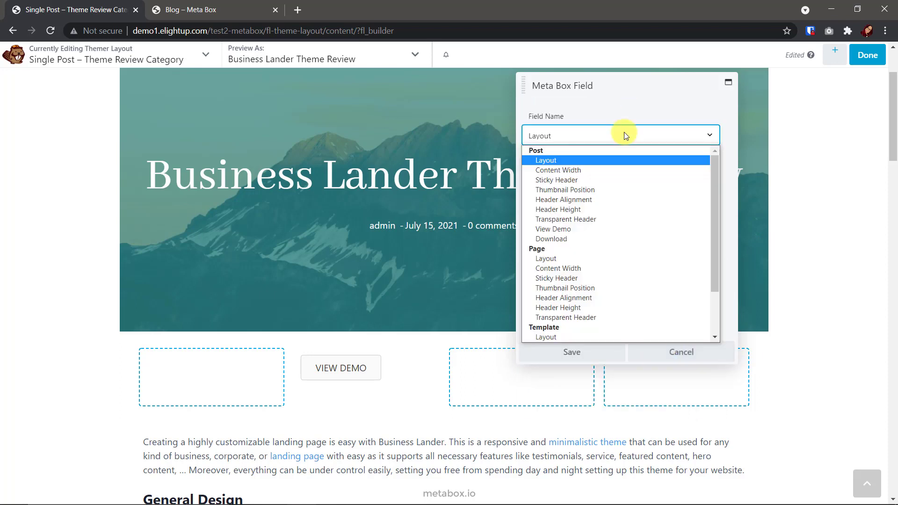
click(574, 229)
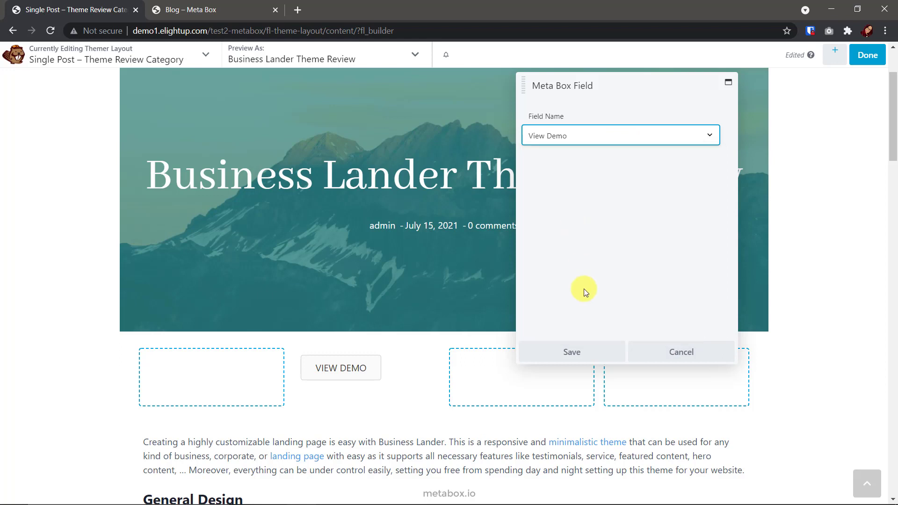
click(590, 358)
Center the button in its column and make its text white
click(622, 108)
click(549, 200)
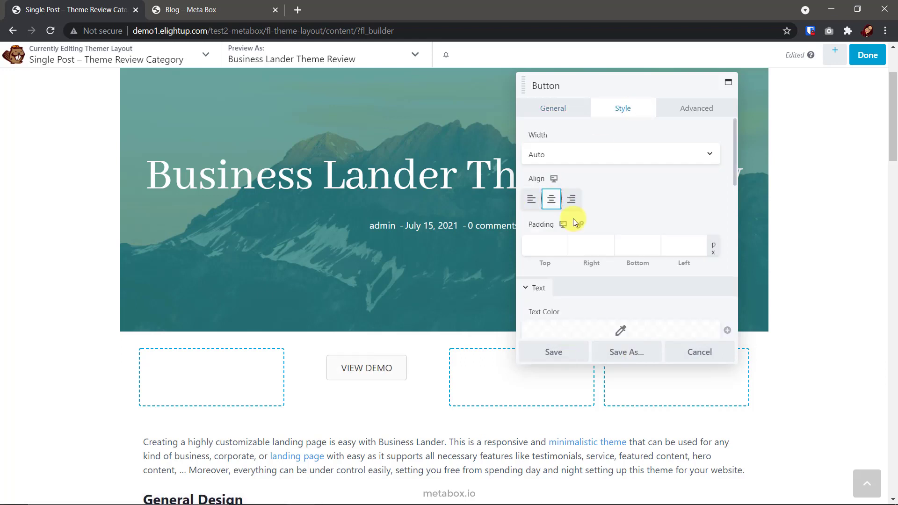
scroll(608, 262, down, 1)
click(624, 279)
click(598, 371)
click(607, 276)
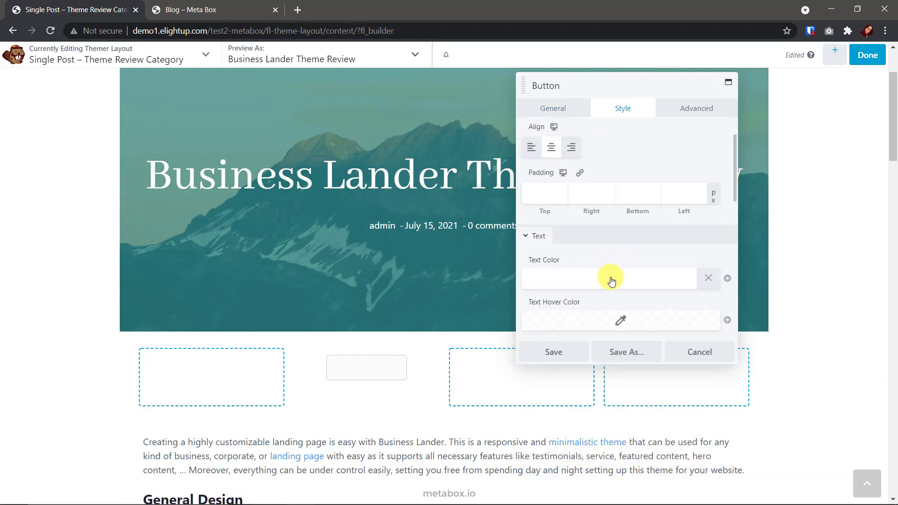
Give the button a teal background and begin setting its corner radius
scroll(621, 256, down, 3)
click(620, 251)
double_click(531, 270)
key(ctrl+v)
click(630, 228)
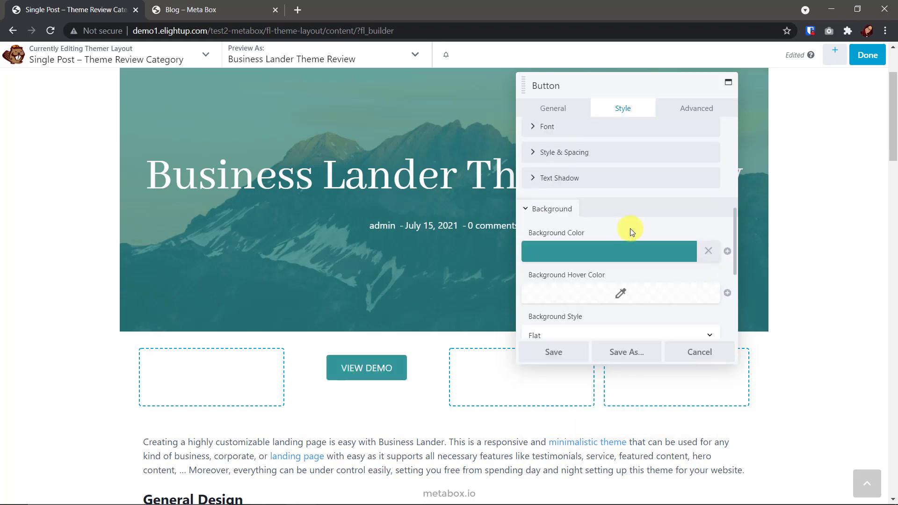
scroll(626, 234, down, 4)
click(615, 275)
click(551, 312)
Round the VIEW DEMO button's corners to 6 and save its settings
text(6)
click(591, 313)
text(6)
click(637, 313)
text(6)
click(683, 313)
text(6)
click(639, 208)
click(565, 355)
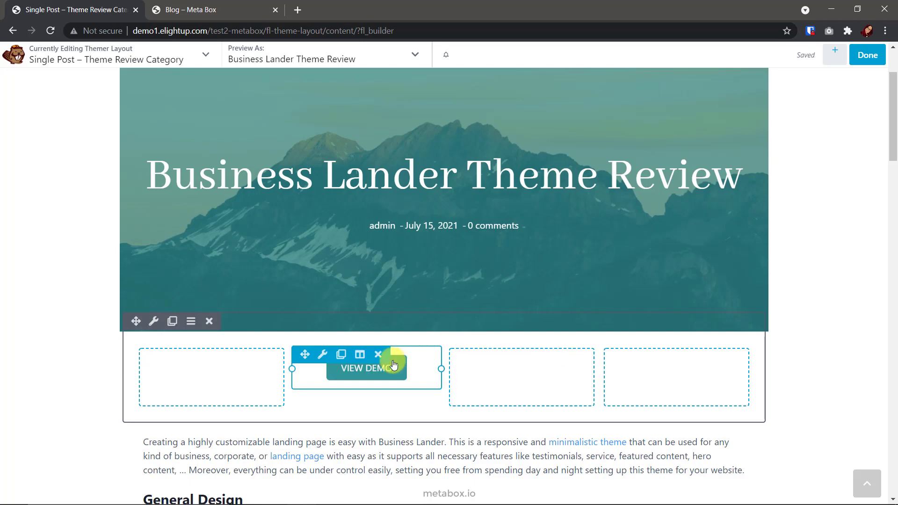
Duplicate the button into the third column and relabel the copy DOWNLOAD
click(342, 355)
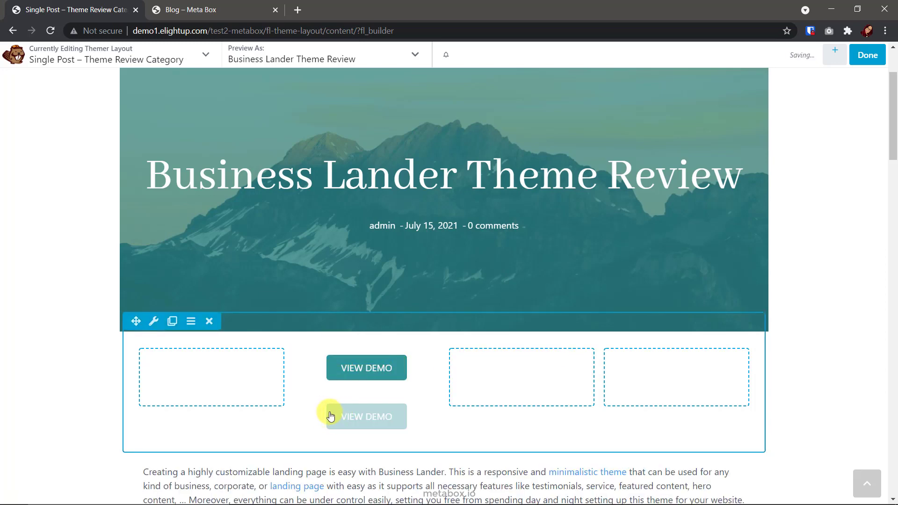
drag(330, 416, 521, 367)
click(522, 367)
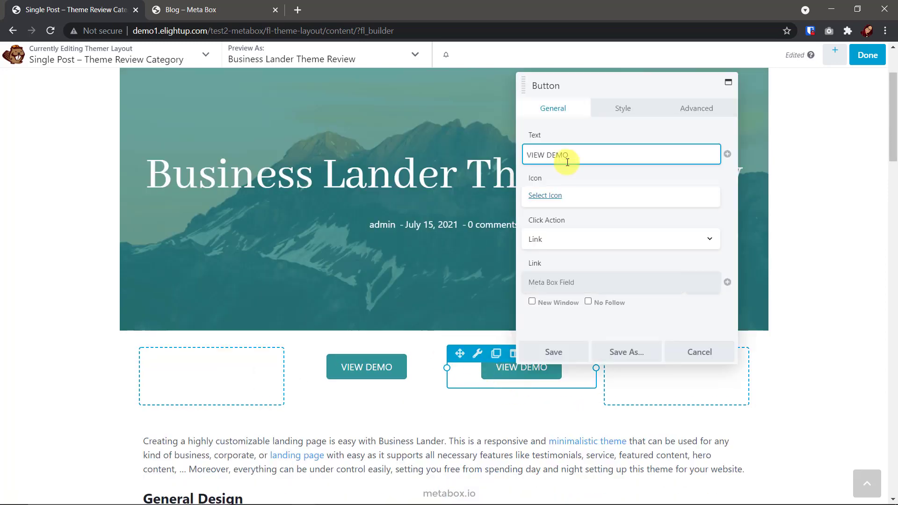
drag(569, 154, 515, 154)
text(DOWNLOAD)
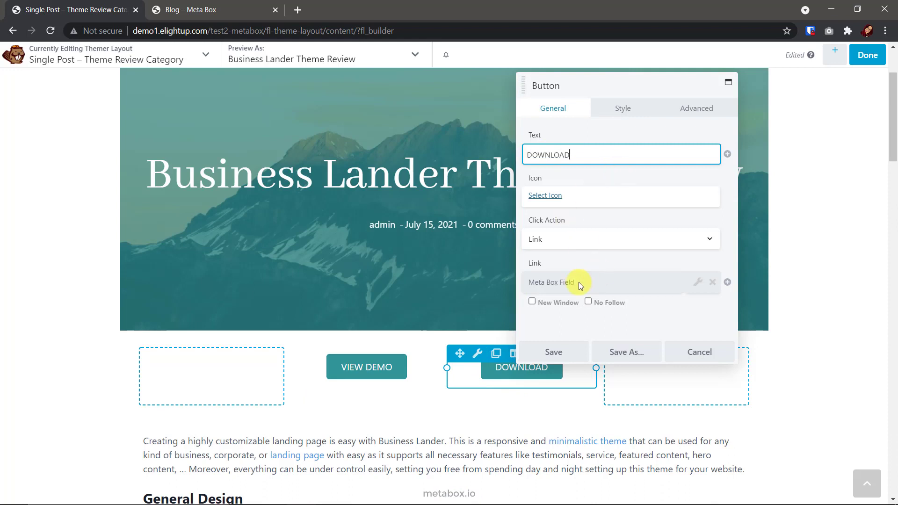
Link the DOWNLOAD button to the Download Meta Box field
click(728, 282)
click(665, 341)
click(620, 135)
click(574, 240)
click(605, 351)
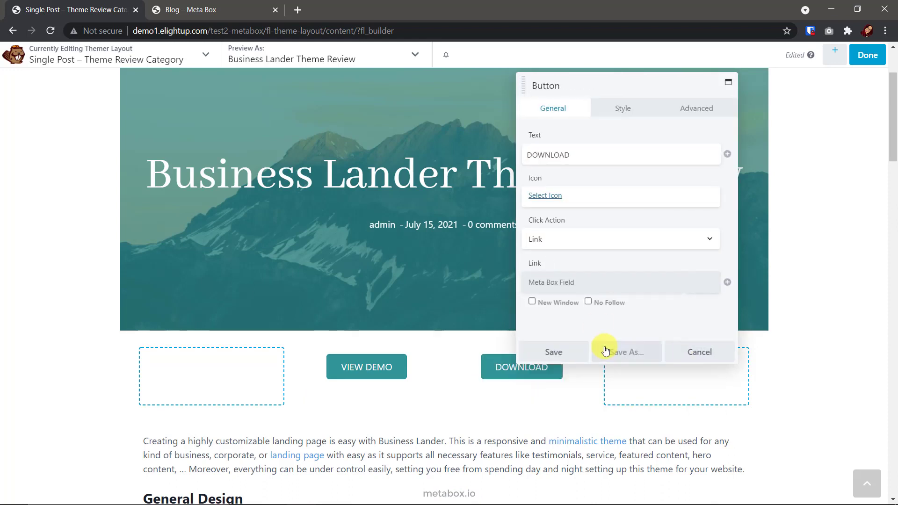
Remove the DOWNLOAD button's #319597 background fill
click(633, 110)
scroll(622, 307, down, 2)
click(584, 267)
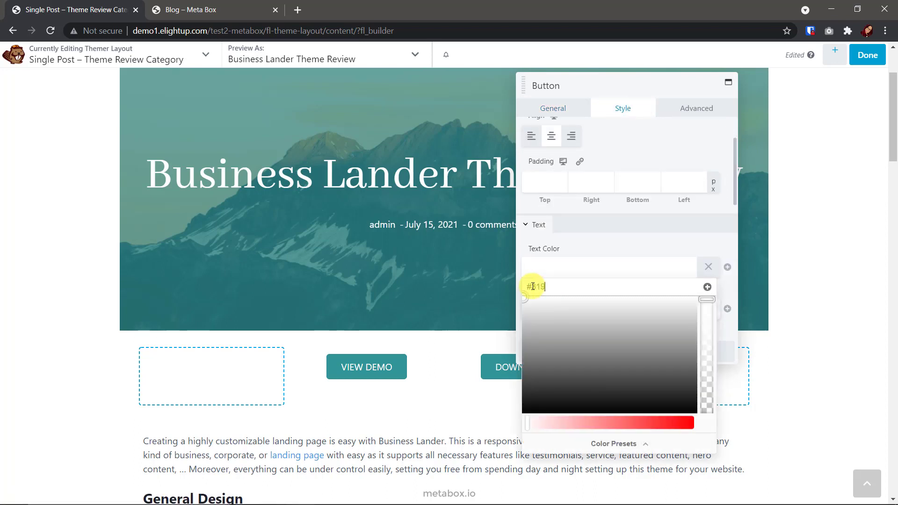
click(638, 226)
click(594, 292)
drag(594, 303, 531, 306)
key(ctrl+c)
key(BackSpace)
click(625, 245)
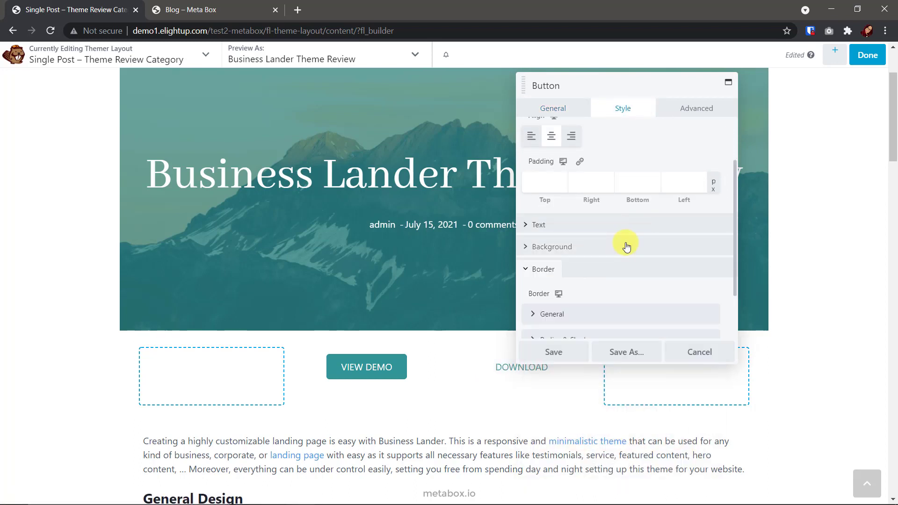
Give the DOWNLOAD button a teal border 1px wide on every side
scroll(618, 252, down, 3)
click(668, 237)
click(637, 246)
key(ctrl+v)
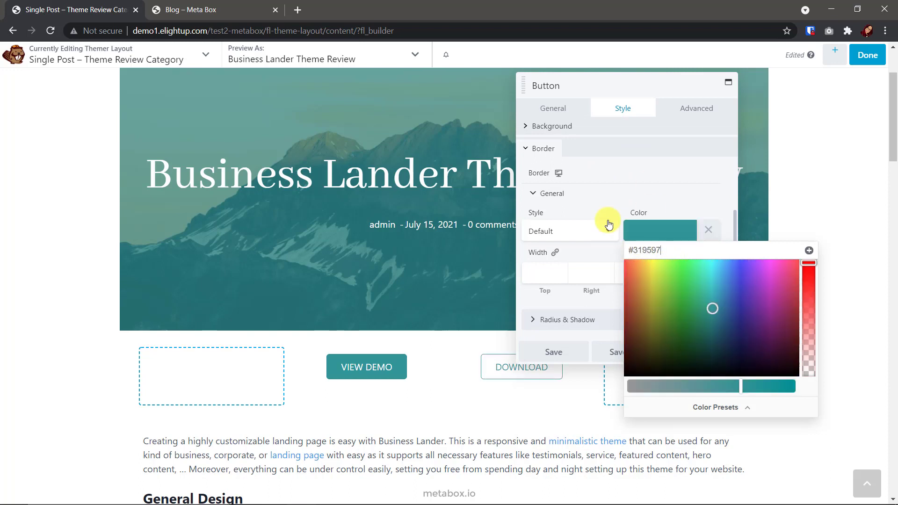
click(544, 273)
text(1)
click(583, 271)
text(1)
key(Tab)
text(11)
key(BackSpace)
key(Tab)
text(1)
Make the border solid and save the DOWNLOAD button settings
click(569, 231)
click(567, 262)
click(583, 320)
scroll(618, 279, down, 3)
click(570, 356)
Set the first column's width to 25%
click(266, 375)
click(531, 156)
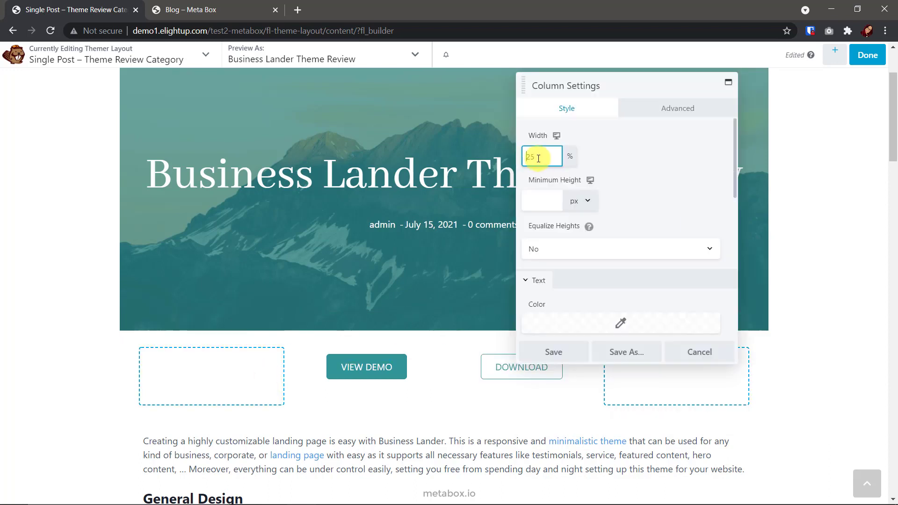
text(25)
click(573, 353)
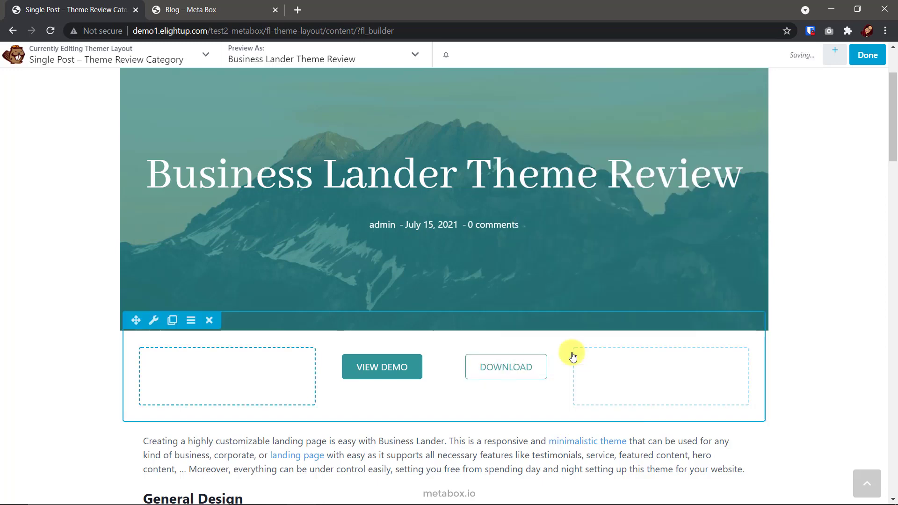
Publish the layout and view Business Lander Theme Review in a new tab
click(867, 54)
click(818, 60)
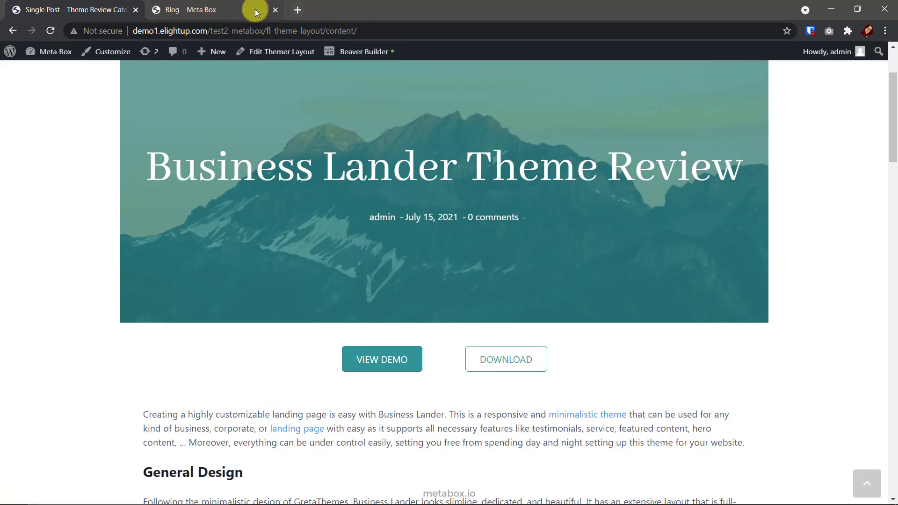
click(189, 10)
ctrl+click(423, 222)
click(356, 10)
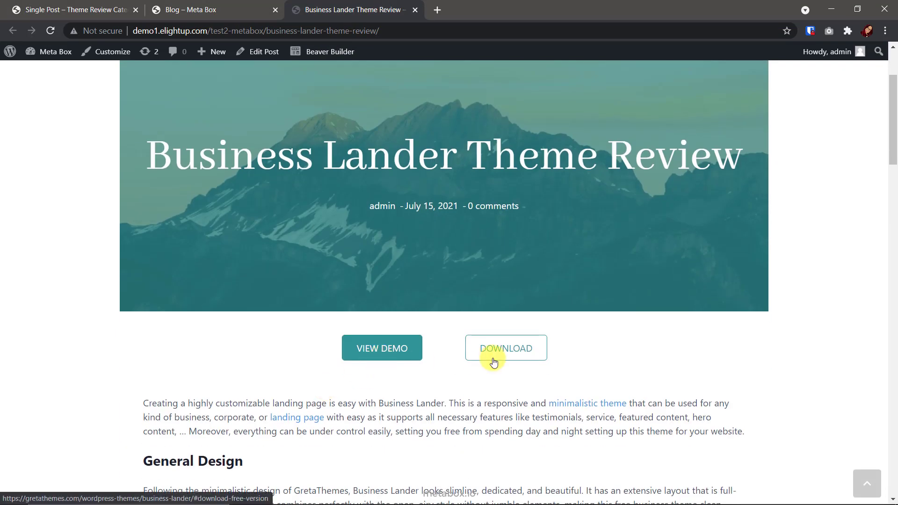
Open Memory Theme Review in a new tab and view it
click(232, 10)
right_click(362, 392)
click(407, 343)
click(511, 10)
Open Floral Lite Theme Review in a new tab and preview it in mobile layout
click(189, 10)
right_click(357, 341)
click(372, 347)
click(631, 10)
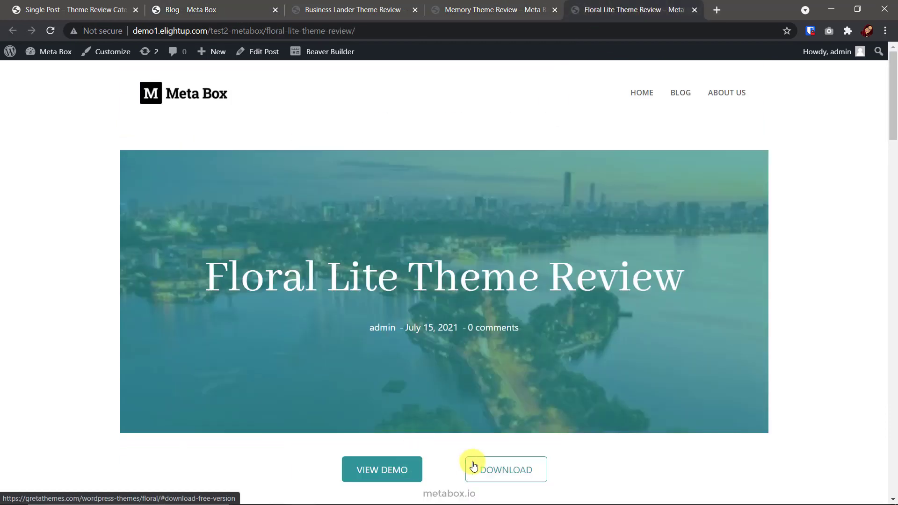
key(ctrl+shift+m)
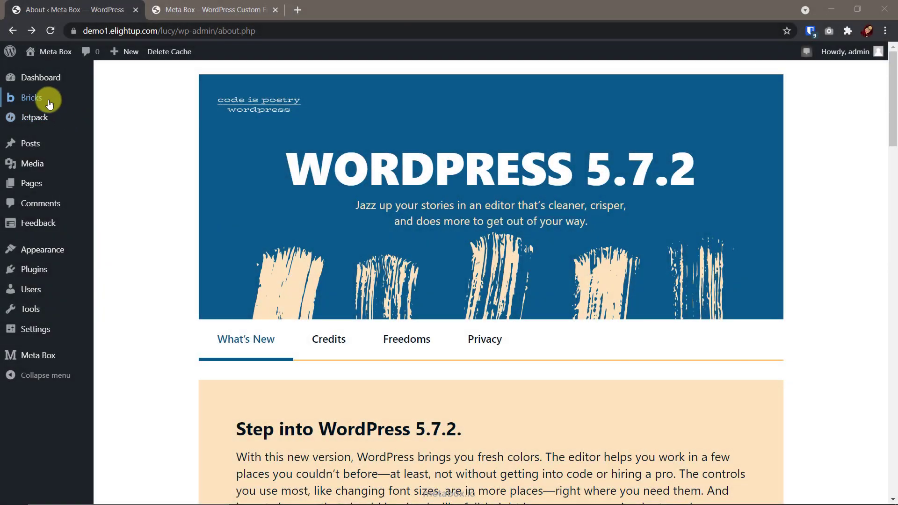
Open the Single Post template from Bricks Templates in the visual builder
mouse_move(48, 102)
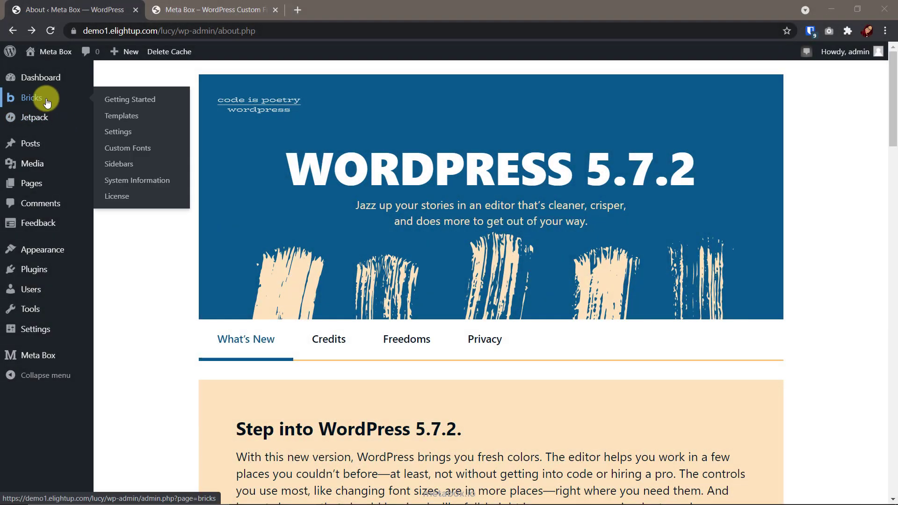
click(121, 115)
click(149, 211)
click(363, 206)
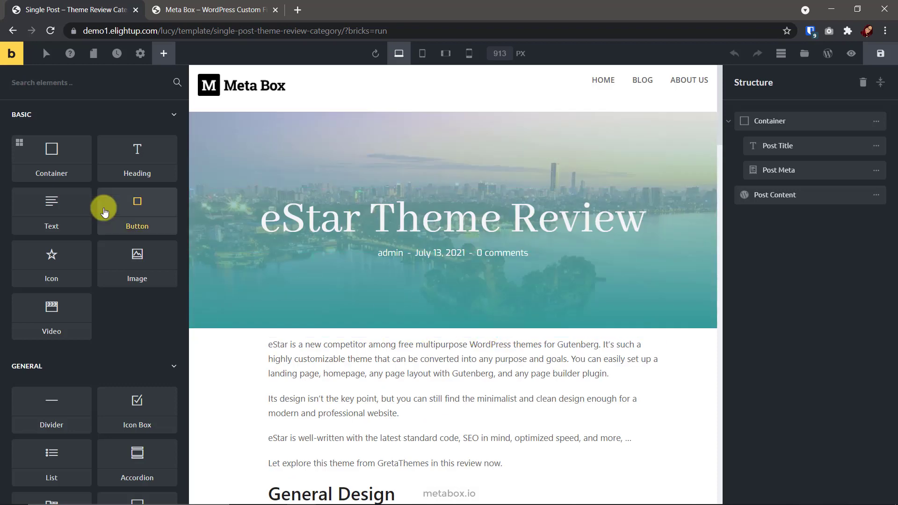
Insert a centred four-column container and move it above the Post Content
click(19, 142)
click(430, 226)
click(448, 271)
click(512, 289)
click(463, 397)
drag(741, 220, 645, 184)
click(140, 130)
click(46, 199)
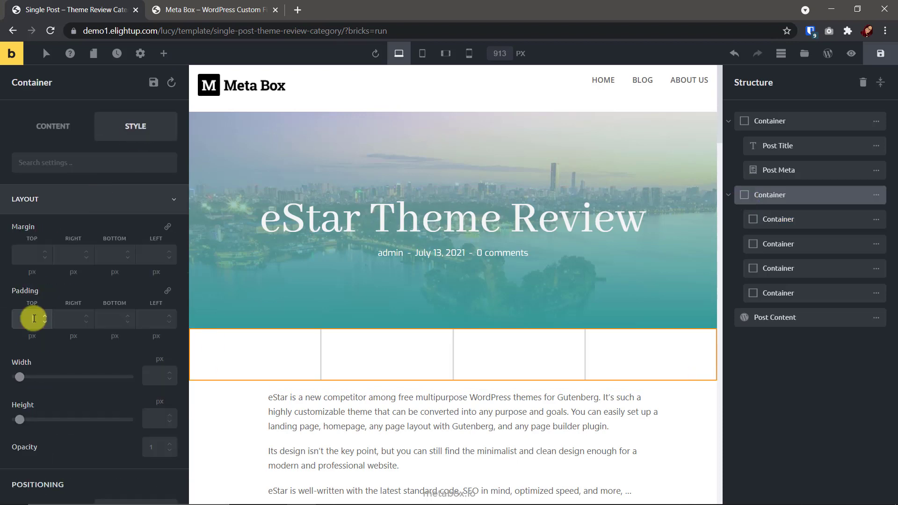
Set the four column widths to 30%, 20%, 20% and 30%
click(753, 218)
click(152, 377)
text(30%)
click(752, 244)
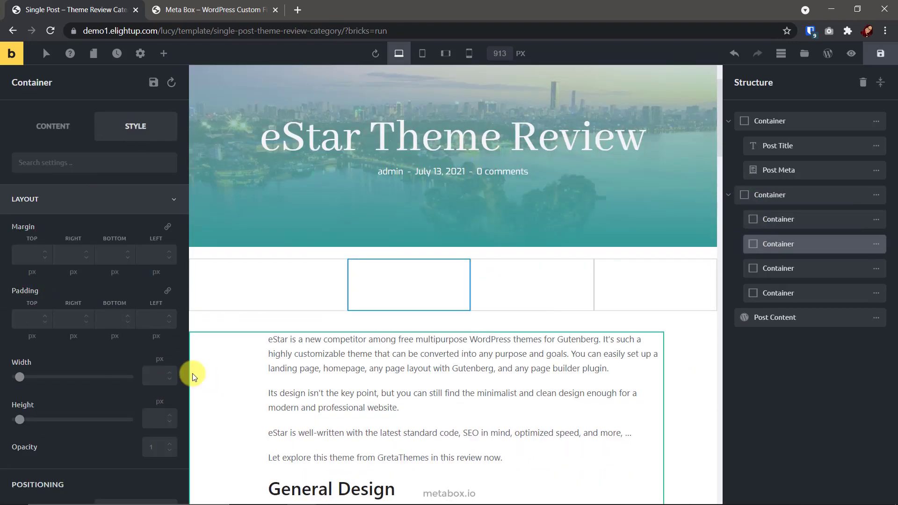
text(20%)
click(753, 268)
text(20%)
click(752, 293)
click(158, 376)
text(30%)
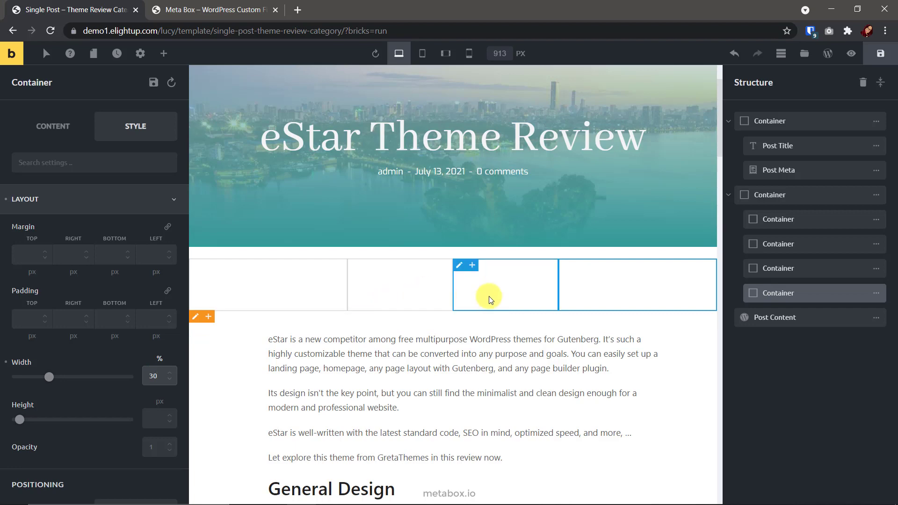
click(753, 243)
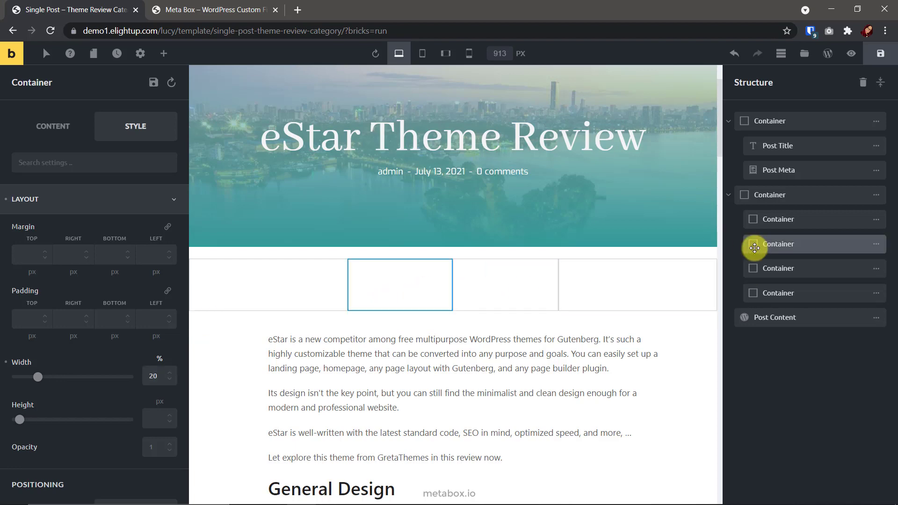
Add a VIEW DEMO button to the second column linked to the View Demo dynamic field
click(169, 58)
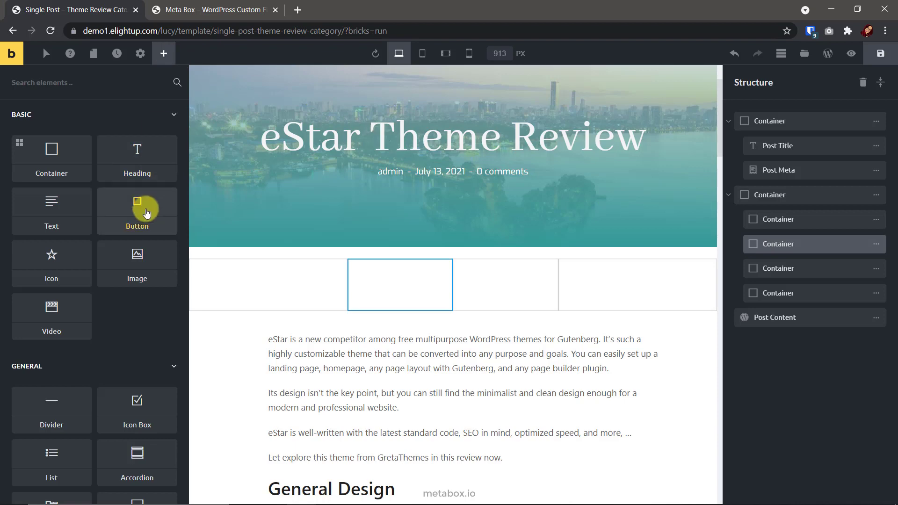
click(137, 202)
click(58, 124)
triple_click(72, 202)
text(VIEW DEMO)
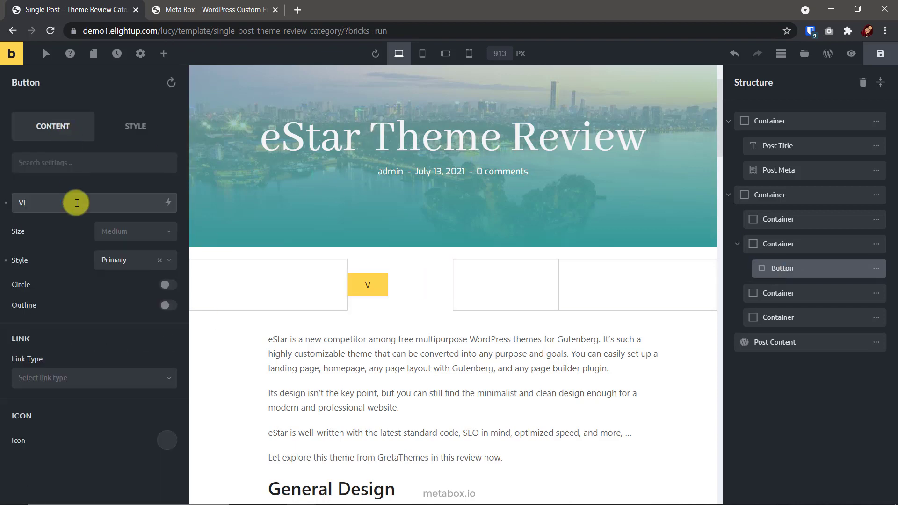
click(68, 385)
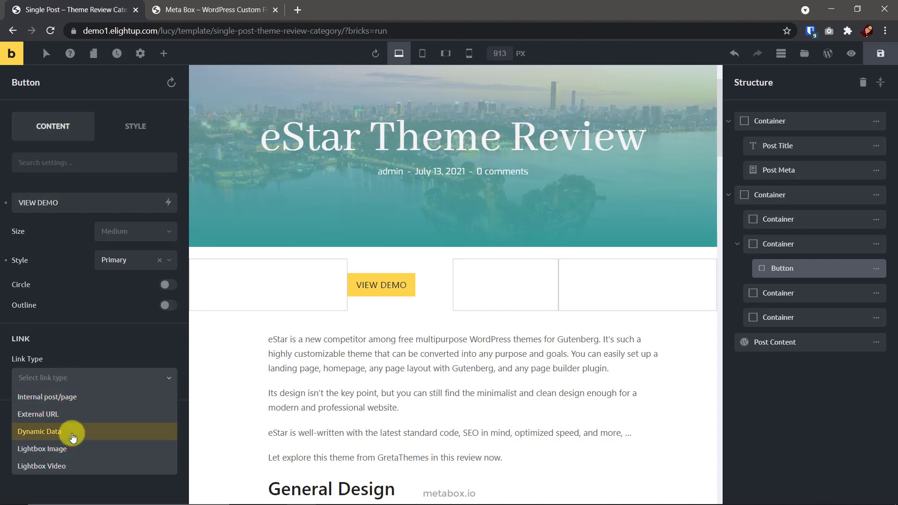
click(73, 433)
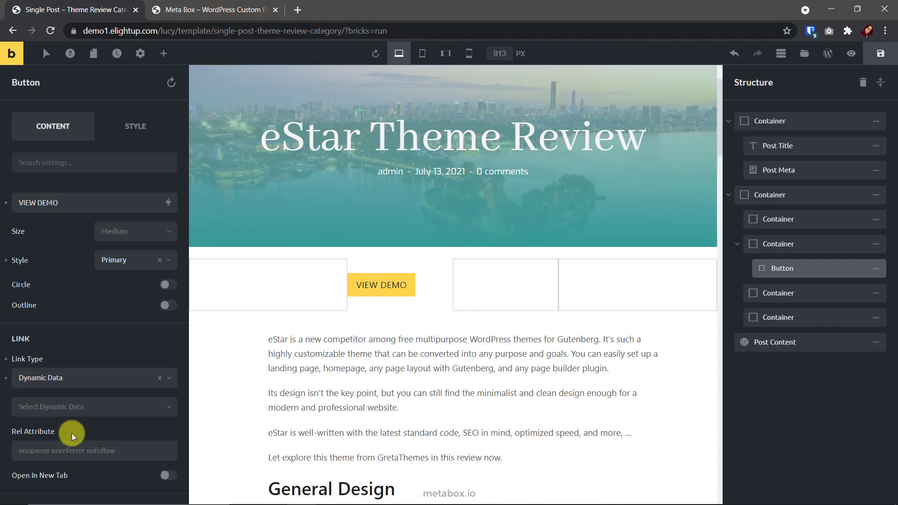
click(106, 415)
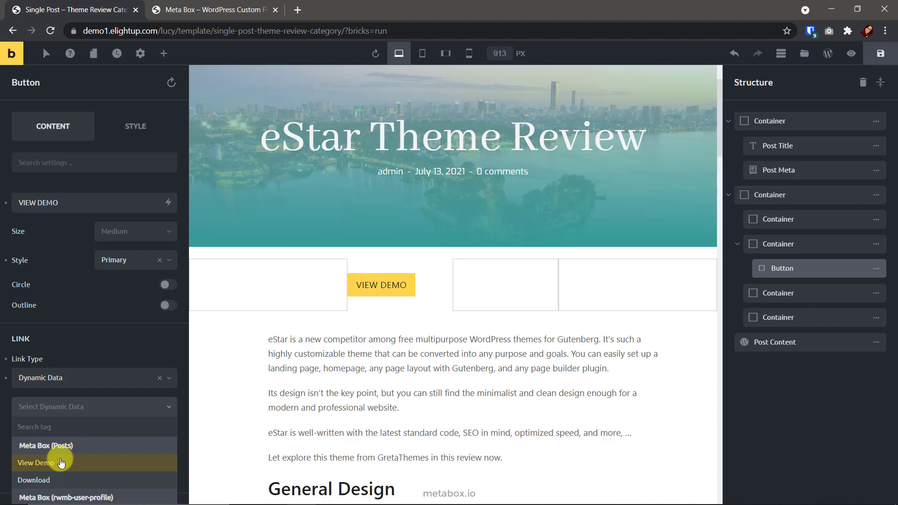
click(61, 462)
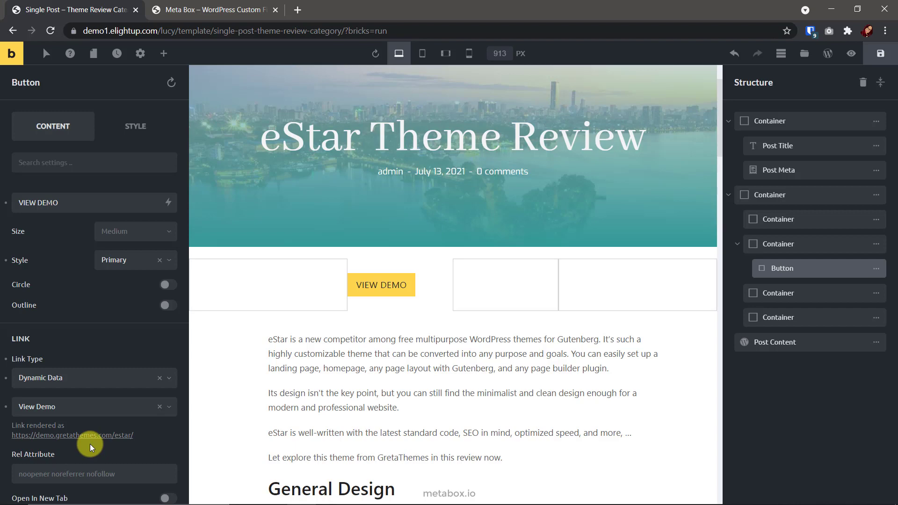
Centre the VIEW DEMO button in its column and give it a teal background
click(136, 127)
click(77, 246)
click(102, 229)
scroll(103, 229, down, 5)
click(166, 263)
click(90, 266)
click(47, 327)
click(166, 175)
click(100, 325)
key(ctrl+v)
Give the button a 2px solid teal border with corner radius 5
click(94, 290)
click(167, 321)
click(123, 375)
click(123, 376)
click(131, 422)
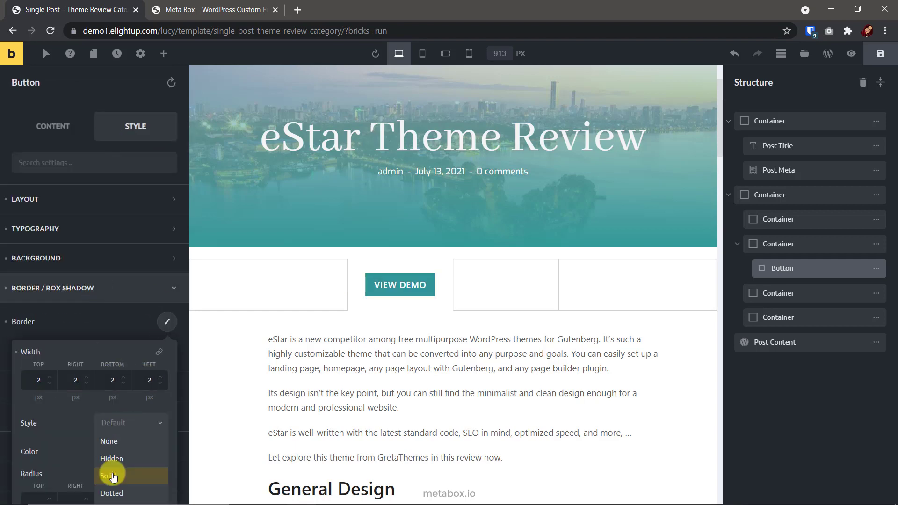
click(112, 476)
click(158, 452)
click(120, 437)
key(ctrl+v)
click(91, 147)
click(144, 463)
text(5)
click(114, 282)
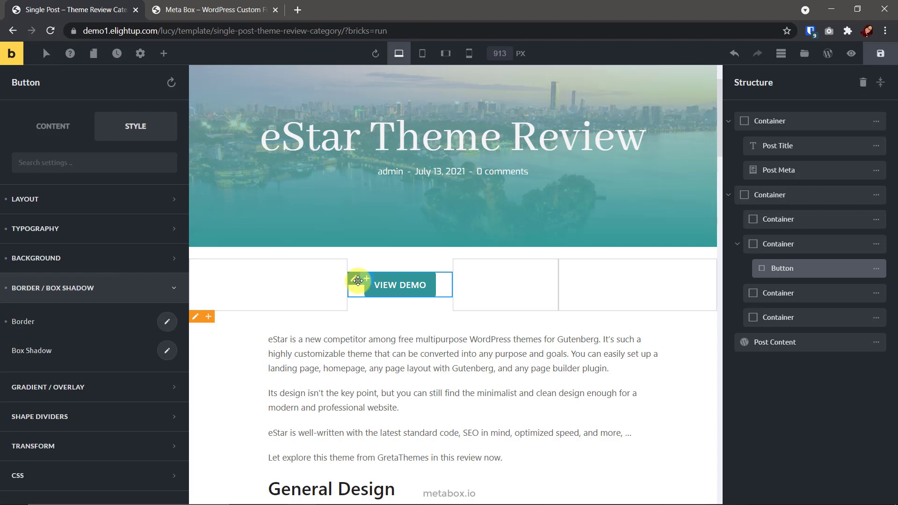
Copy the button into the third column, rename it DOWNLOAD and link it to the Download field
drag(358, 280, 792, 327)
triple_click(73, 198)
text(DOWNLOAD)
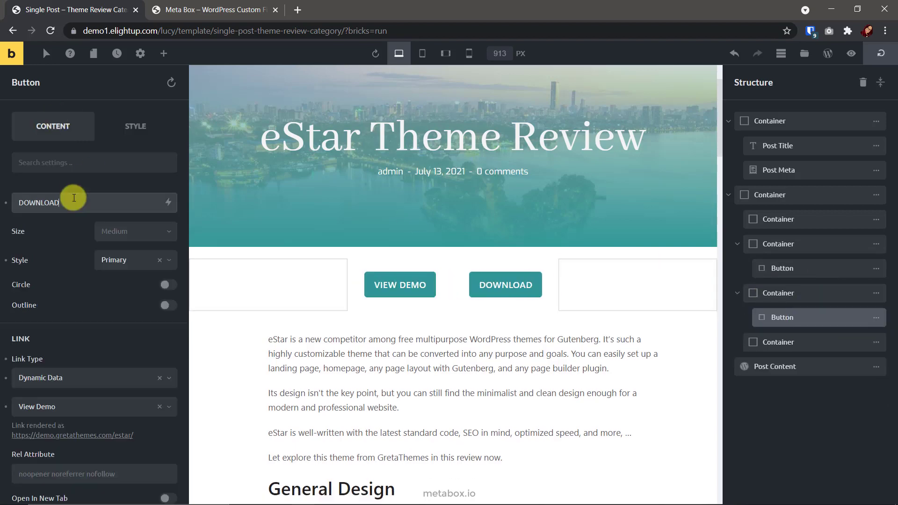
click(61, 411)
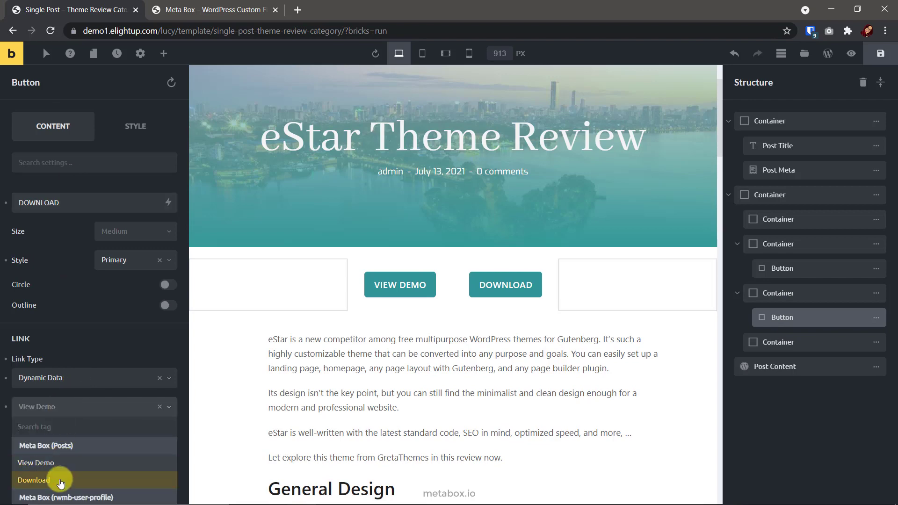
click(53, 423)
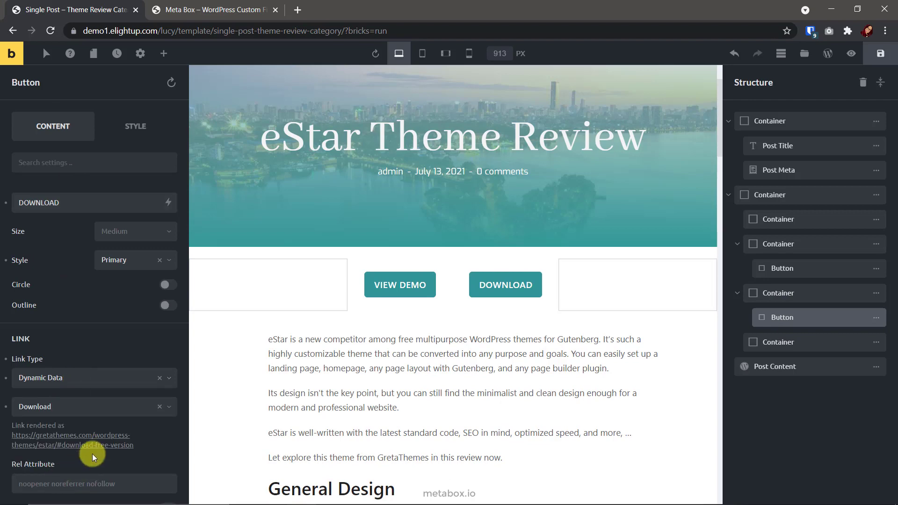
Give the DOWNLOAD button teal text and a white background, then save the template
click(135, 126)
click(126, 222)
scroll(100, 383, down, 2)
click(166, 399)
click(116, 445)
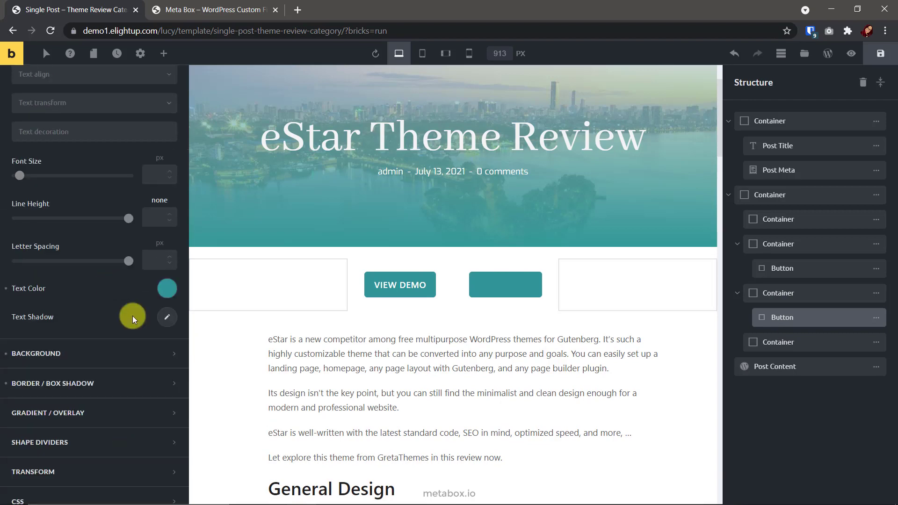
click(139, 358)
click(167, 171)
click(120, 327)
click(126, 167)
click(877, 57)
Open the TheFour, Justread and eStar review posts in new tabs and view TheFour and Justread
click(257, 9)
scroll(304, 328, down, 5)
right_click(297, 339)
click(314, 345)
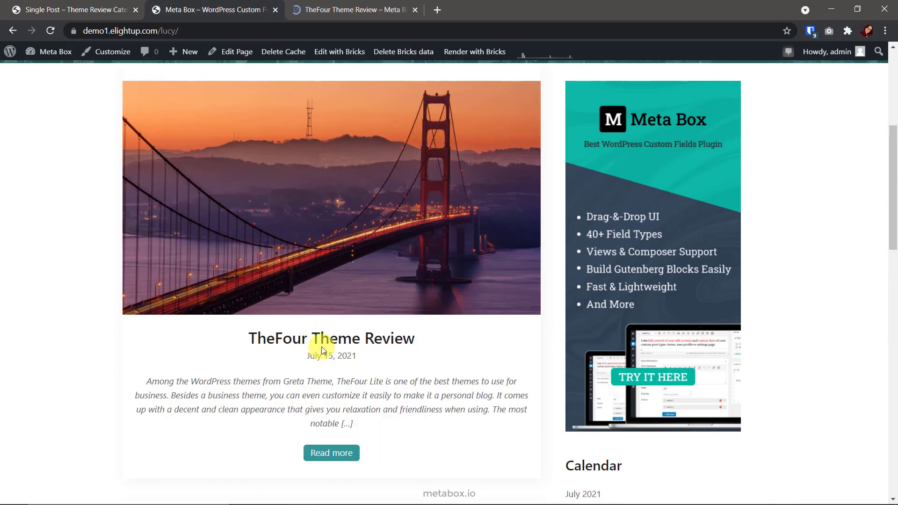
scroll(303, 327, down, 7)
right_click(263, 216)
click(281, 222)
scroll(288, 226, down, 7)
right_click(285, 376)
click(302, 382)
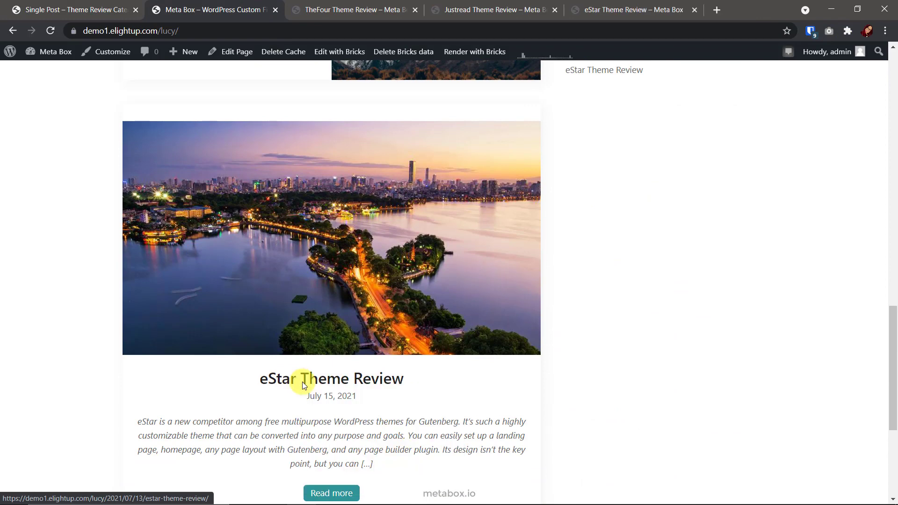
key(ctrl+Tab)
key(ctrl+Tab)
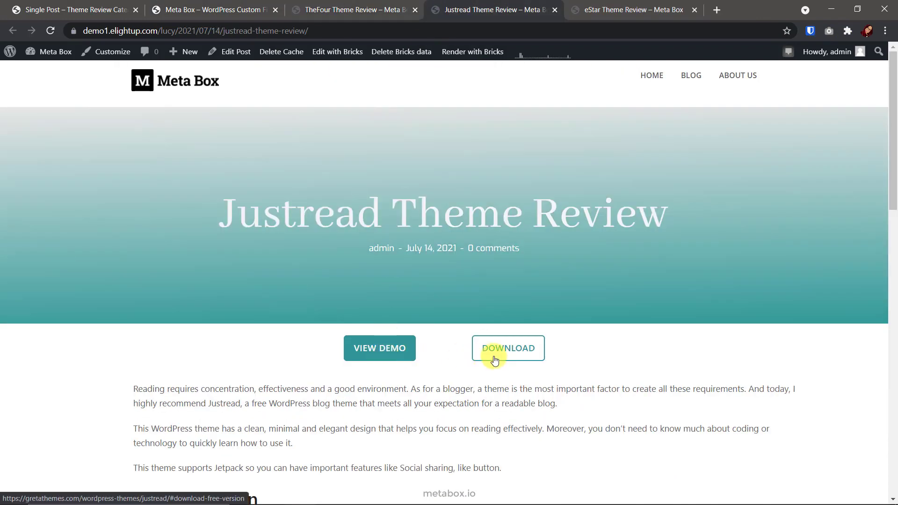
key(ctrl+Tab)
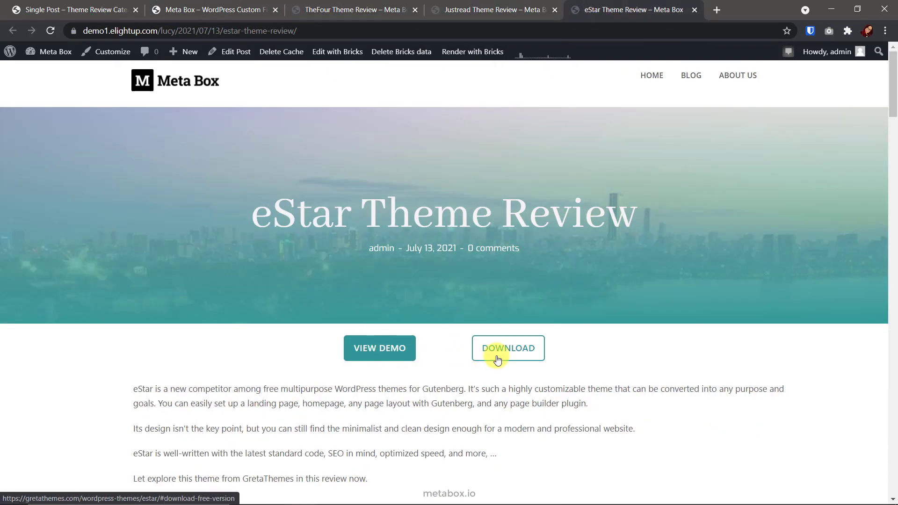